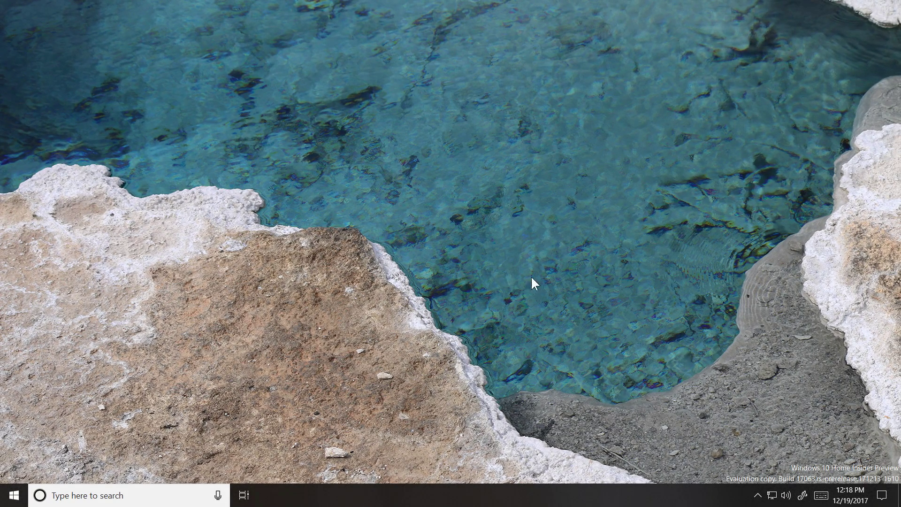
Step: Check the Windows version with winver, then dismiss the About Windows dialog
left_click(14, 495)
type("winver")
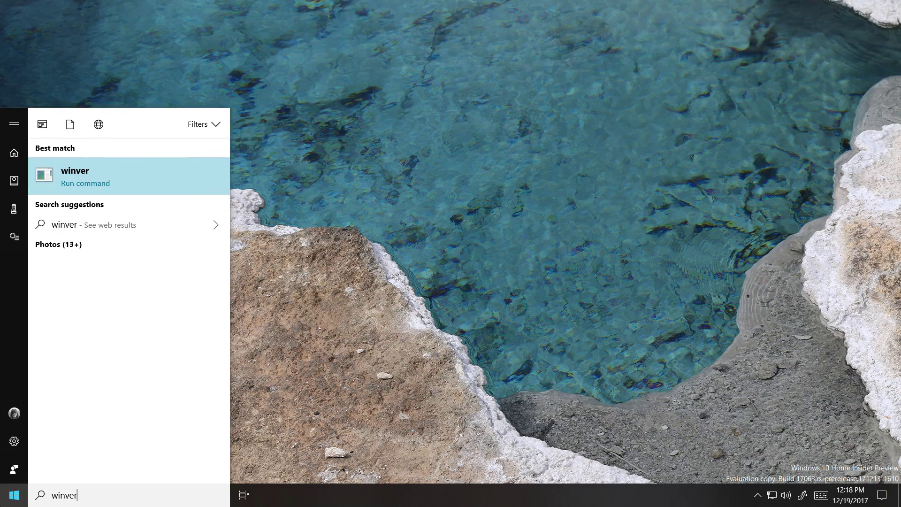
key("Return")
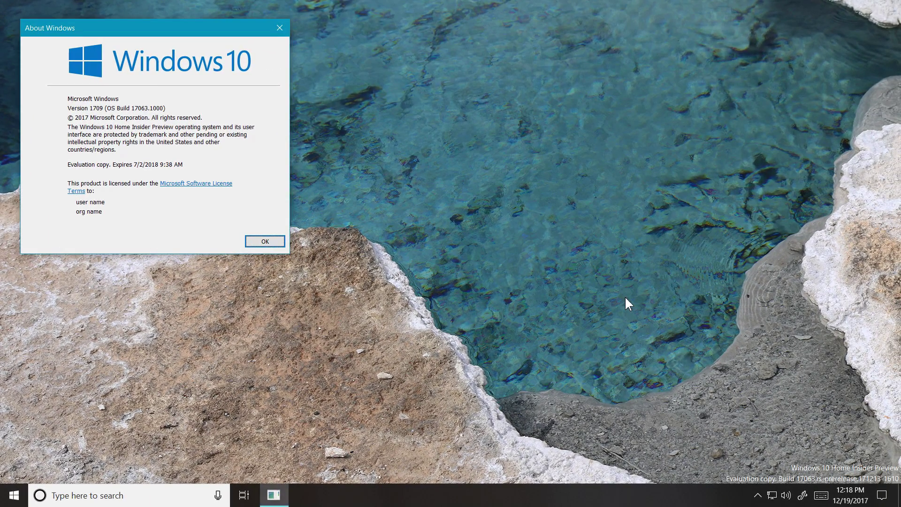
left_click(283, 33)
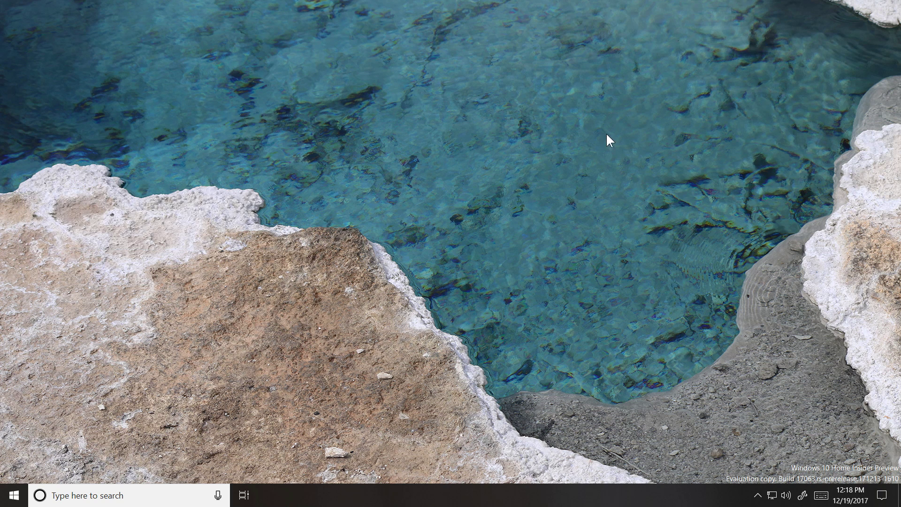
Step: Launch Microsoft Edge from the Start menu app list
left_click(14, 495)
scroll(130, 241, "down", 5)
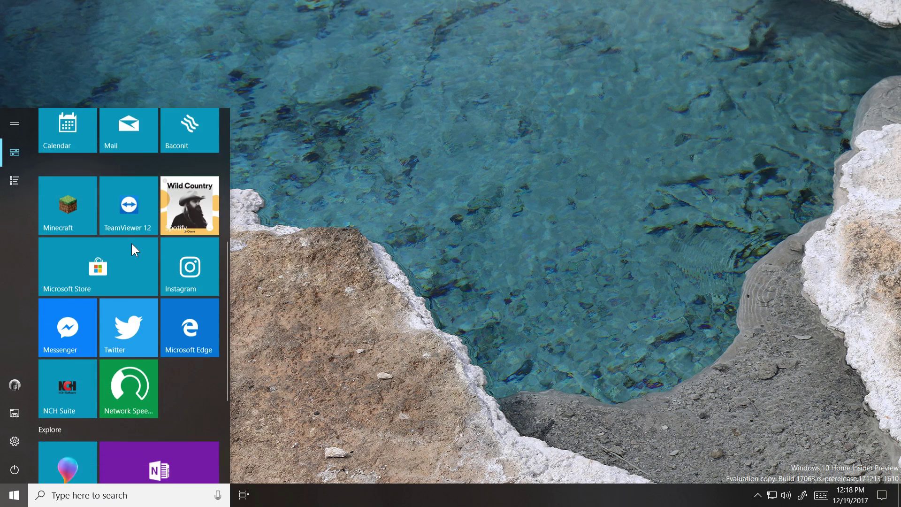
left_click(201, 353)
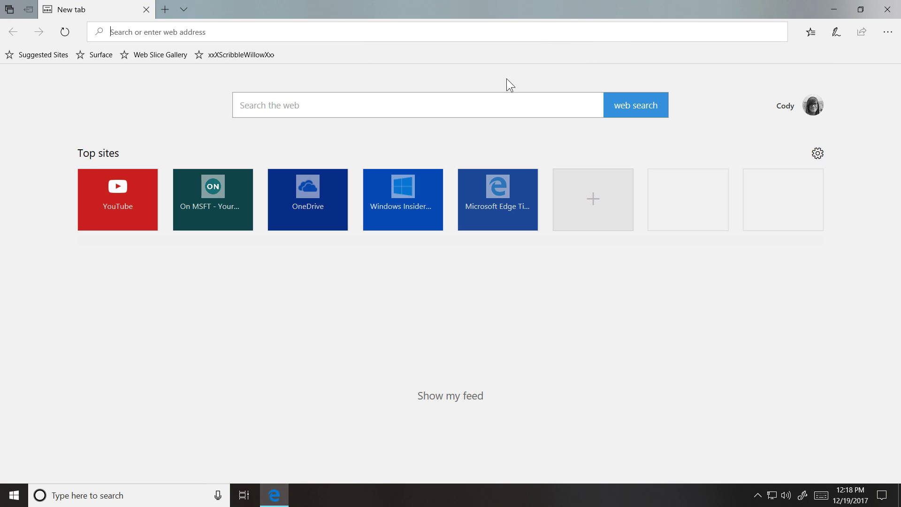
Step: In Microsoft Store, view the Web Media Extensions page via search, then close the Store
left_click(14, 495)
scroll(120, 336, "down", 2)
left_click(111, 342)
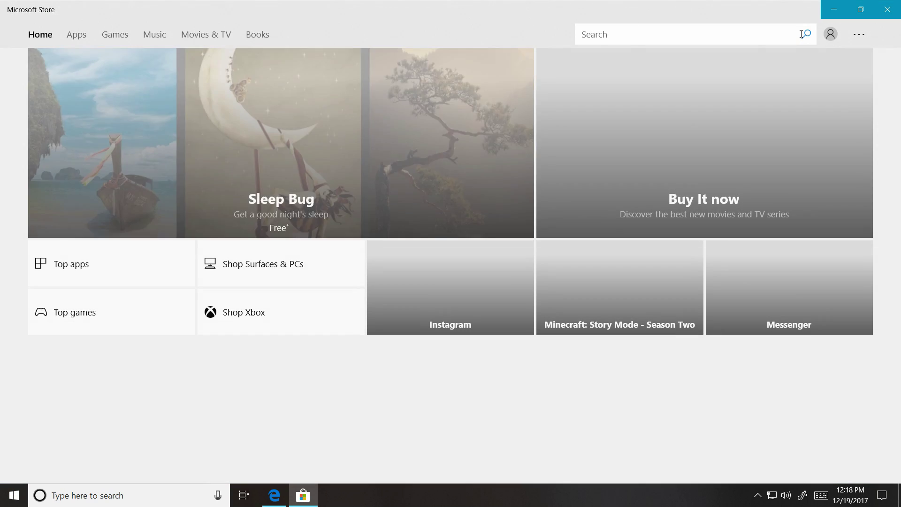
left_click(800, 34)
type("web")
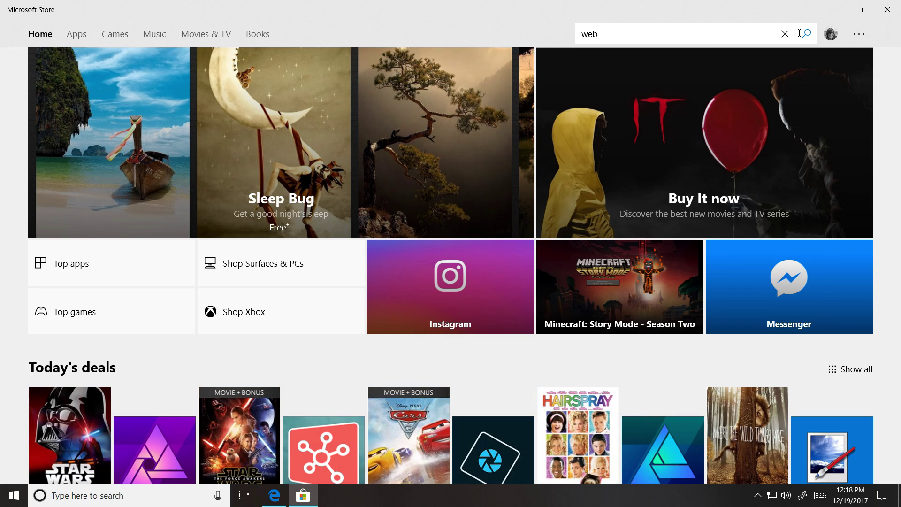
type(" media ex")
left_click(723, 61)
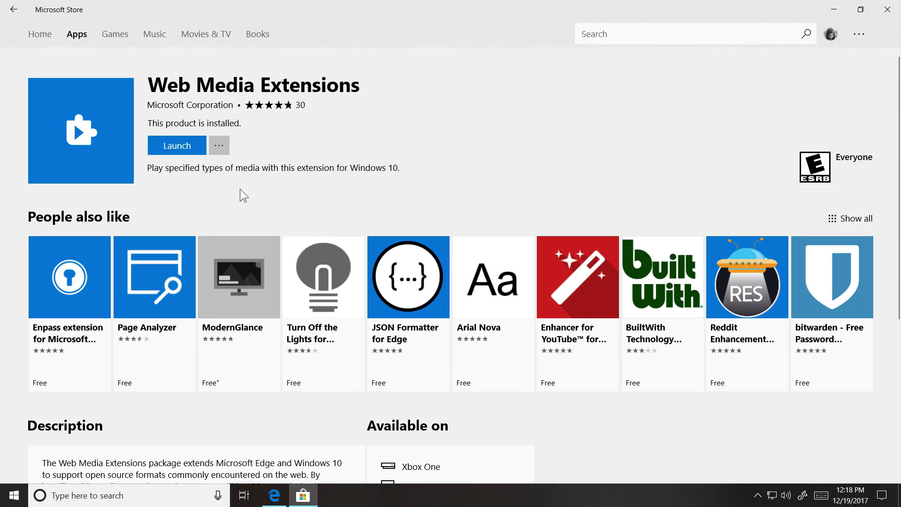
scroll(579, 187, "down", 10)
scroll(581, 188, "up", 10)
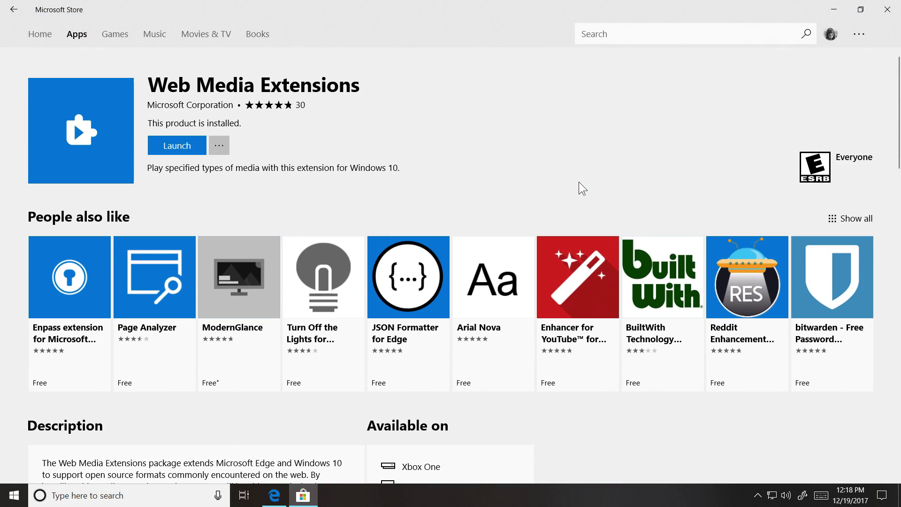
left_click(887, 9)
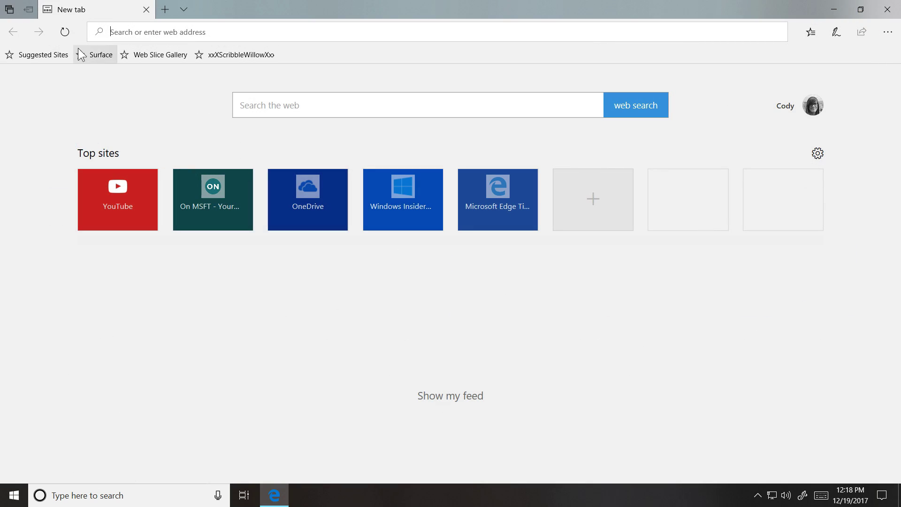
Step: Reopen 'Service Workers: Going beyond the page' from the Hub's History and scroll through it
left_click(815, 31)
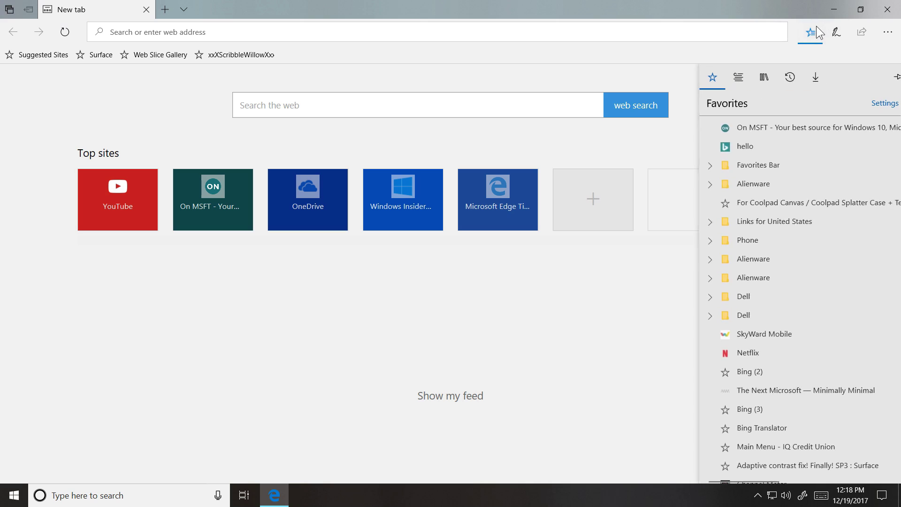
left_click(777, 78)
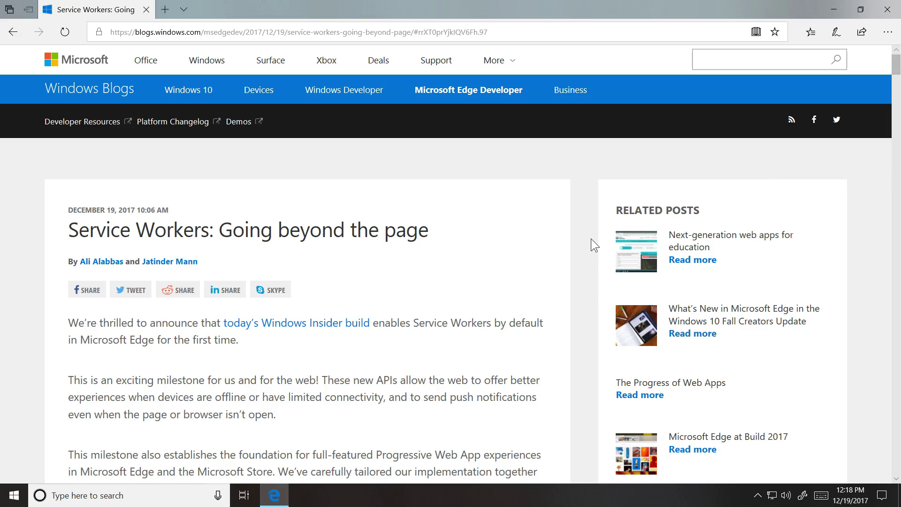
scroll(590, 238, "down", 10)
left_click_drag(894, 93, 895, 61)
mouse_move(896, 66)
left_mouse_down()
mouse_move(896, 130)
mouse_move(899, 67)
left_mouse_up()
Step: Restore the maximized Edge window and move it lower toward the desktop centre
double_click(405, 9)
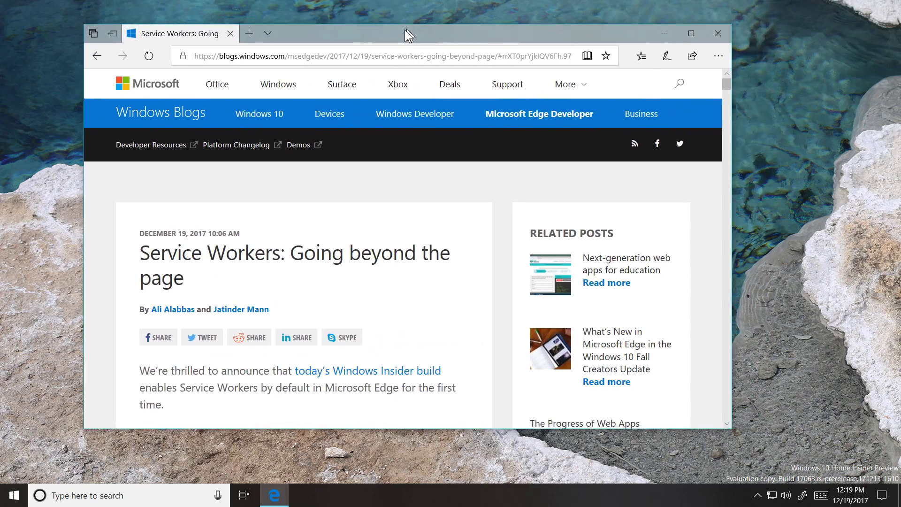
left_click_drag(404, 29, 450, 42)
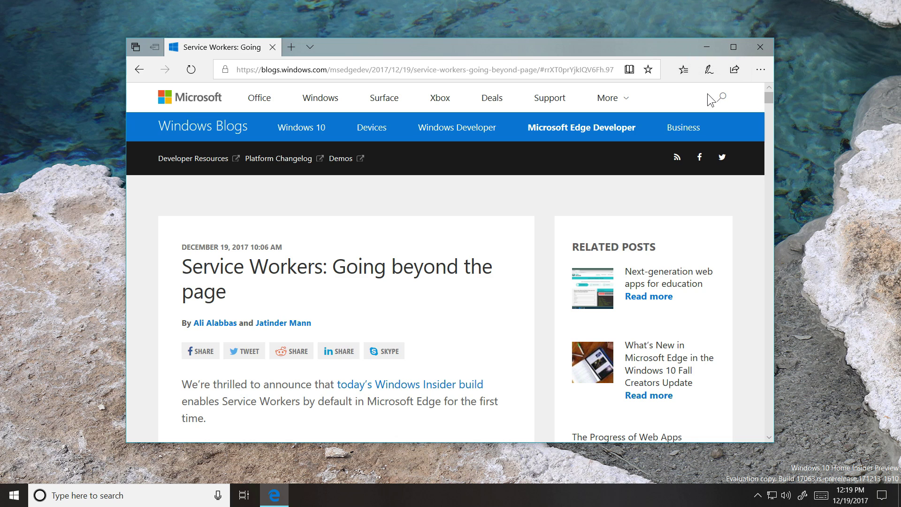
Step: Launch Calculator and Voice Recorder, placing Voice Recorder on the right and Calculator over Edge
left_click(14, 495)
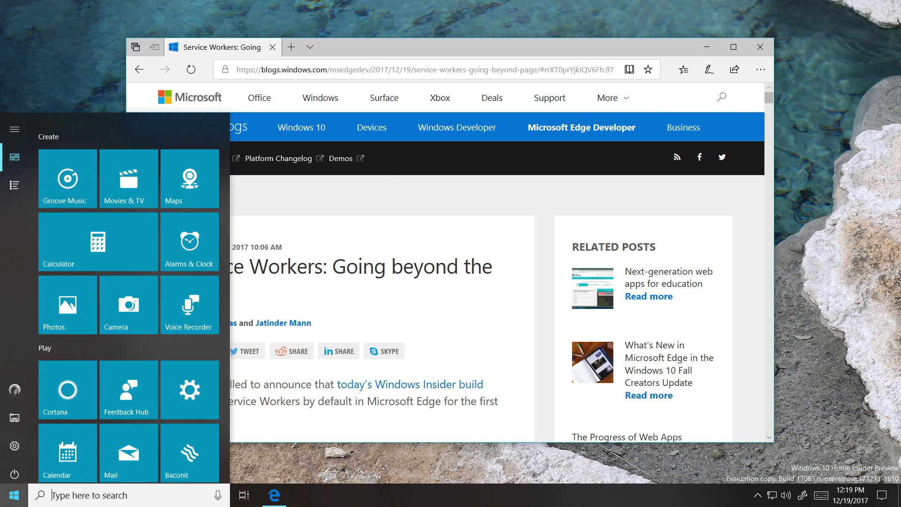
left_click(106, 232)
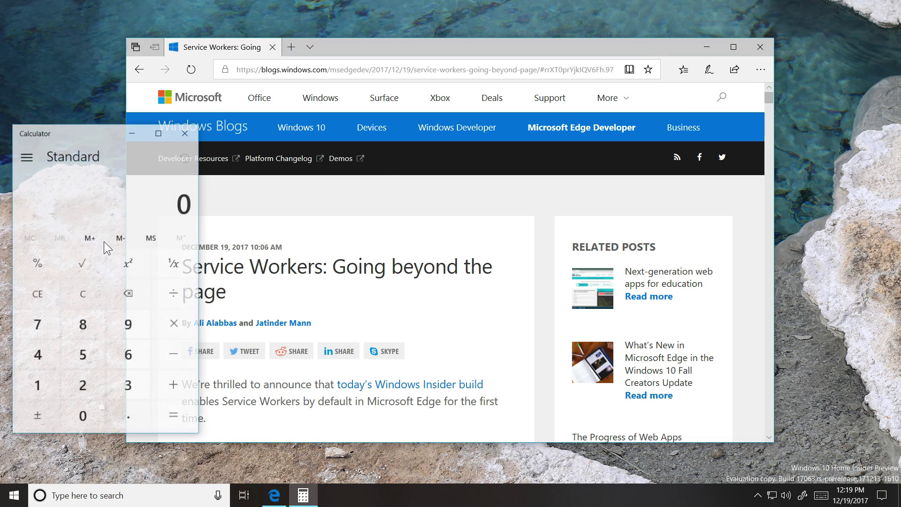
left_click(7, 499)
left_click(184, 301)
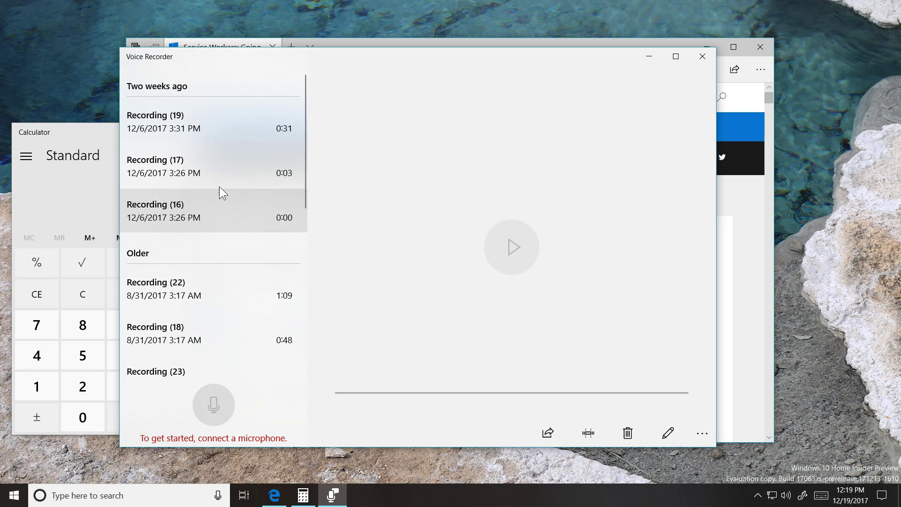
left_click_drag(225, 55, 497, 42)
left_click_drag(50, 133, 81, 121)
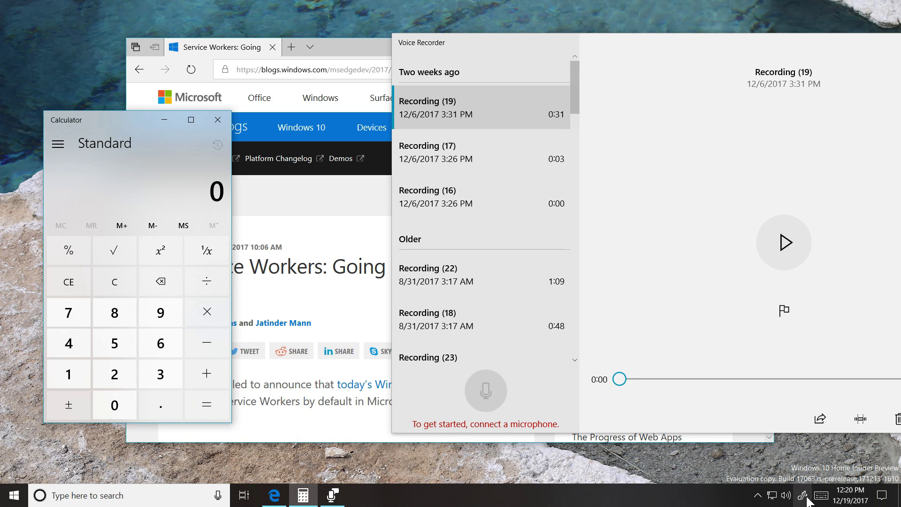
left_click(850, 495)
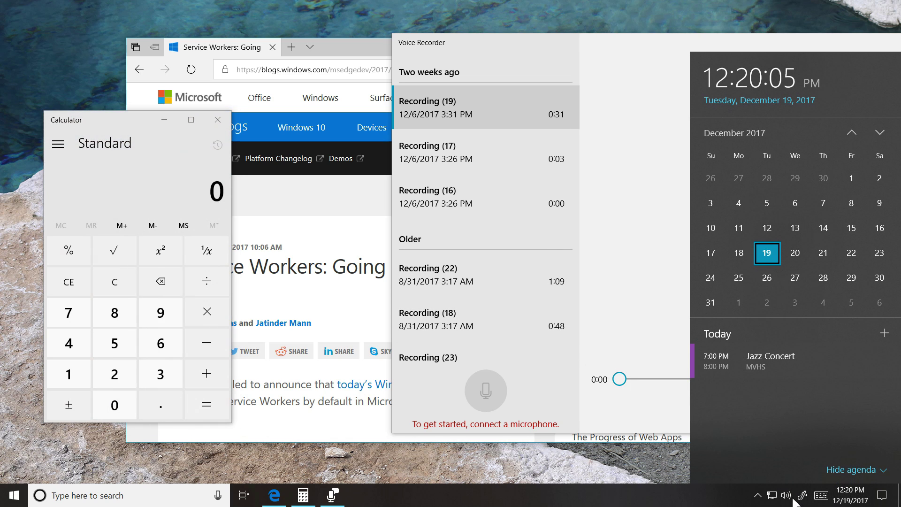
left_click(792, 498)
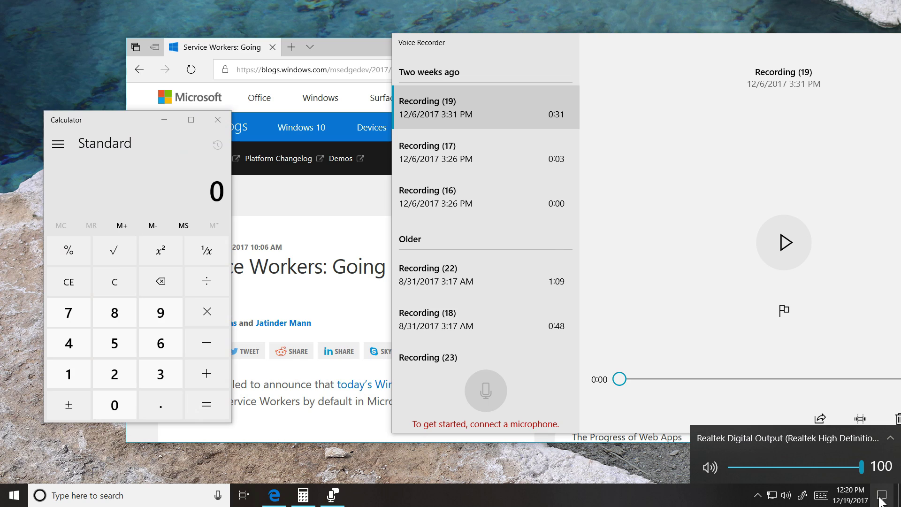
left_click(774, 497)
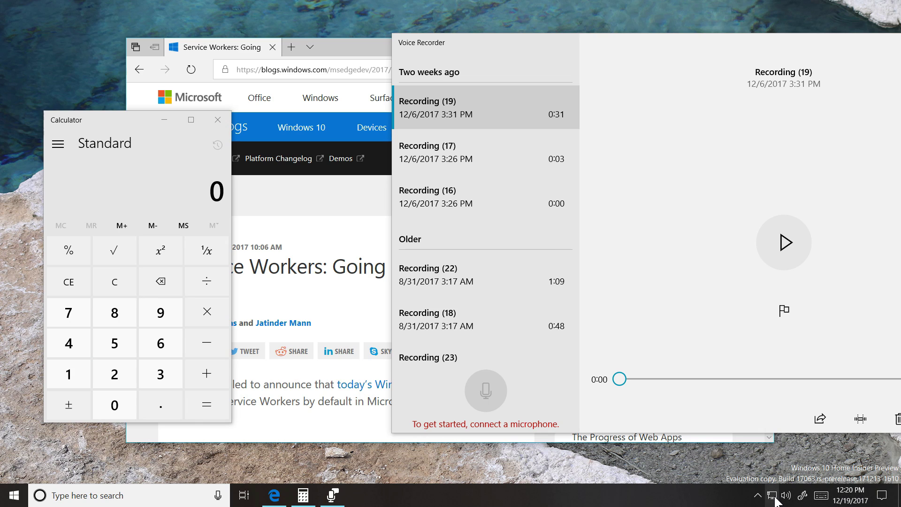
left_click(775, 498)
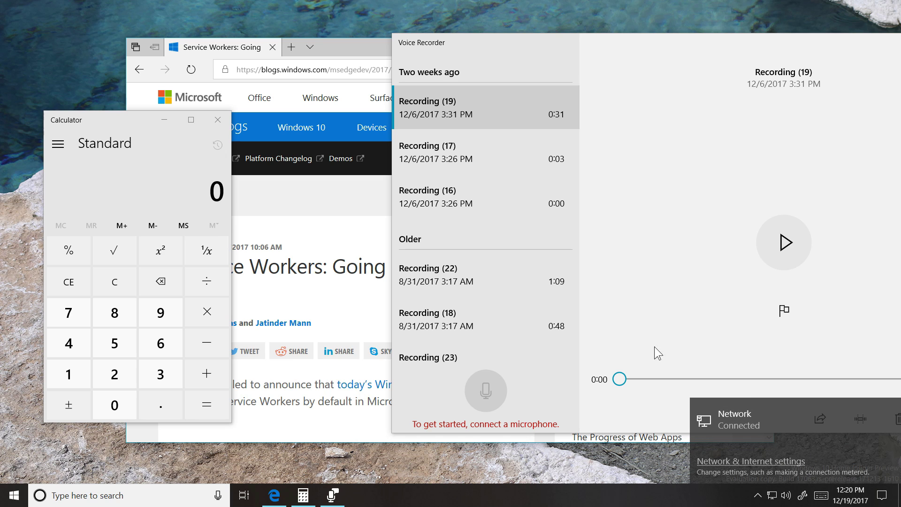
mouse_move(135, 121)
left_mouse_down()
mouse_move(196, 202)
mouse_move(459, 378)
mouse_move(435, 471)
mouse_move(410, 478)
mouse_move(434, 328)
mouse_move(143, 118)
left_mouse_up()
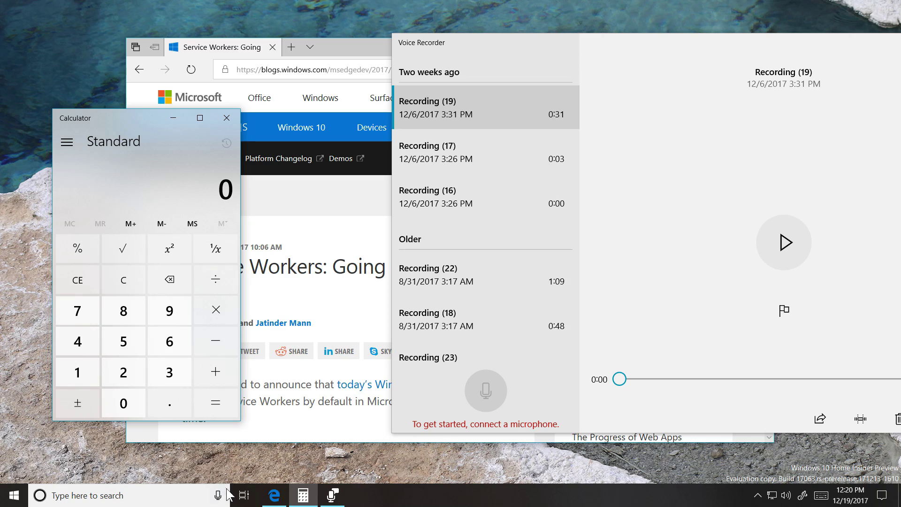
left_click(244, 495)
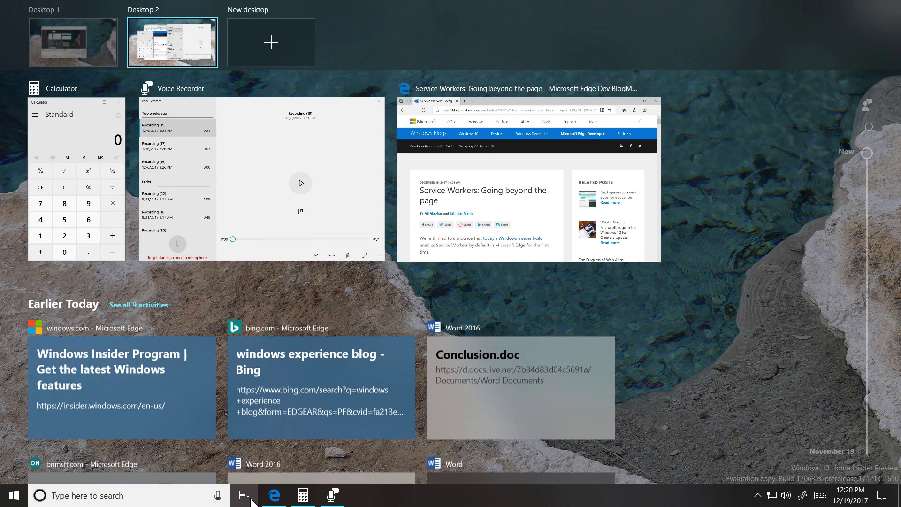
Step: Browse the Timeline back to November 30 and open the train derailment news article
left_click_drag(83, 193, 609, 199)
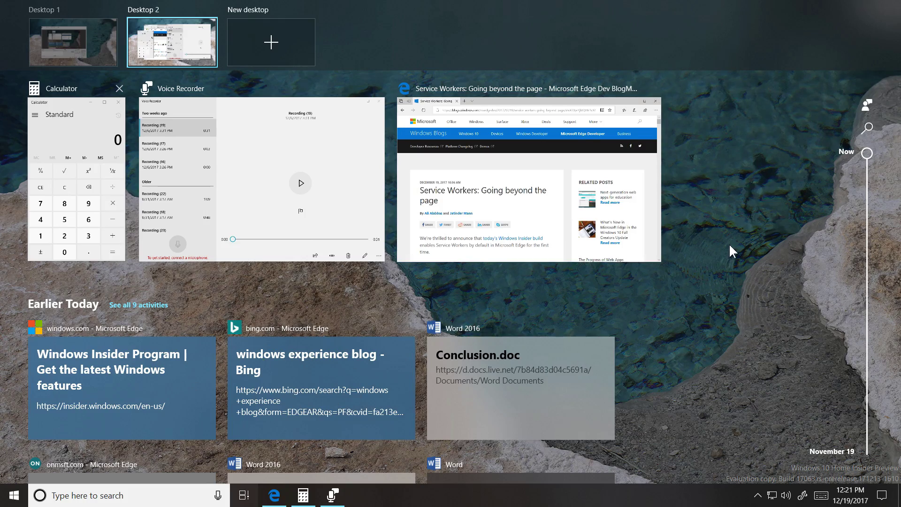
scroll(728, 243, "down", 10)
scroll(728, 243, "up", 8)
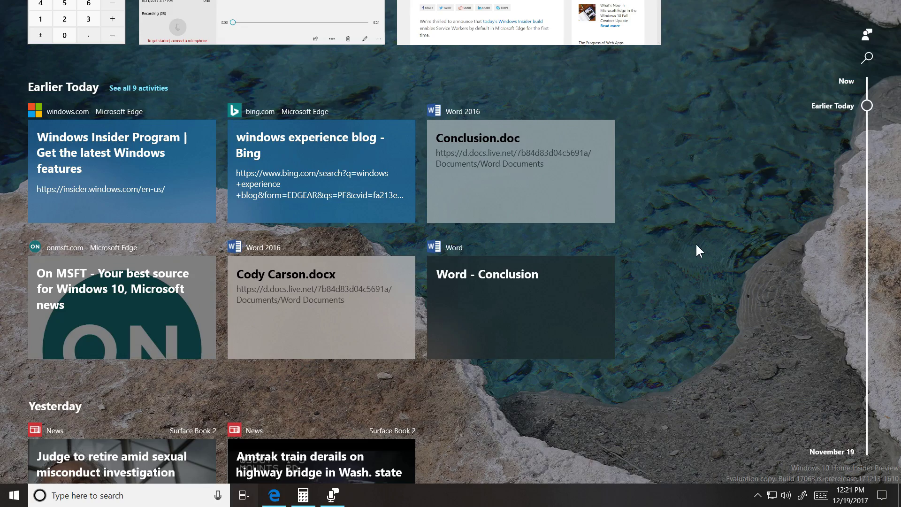
mouse_move(866, 111)
left_mouse_down()
mouse_move(861, 250)
mouse_move(857, 114)
left_mouse_up()
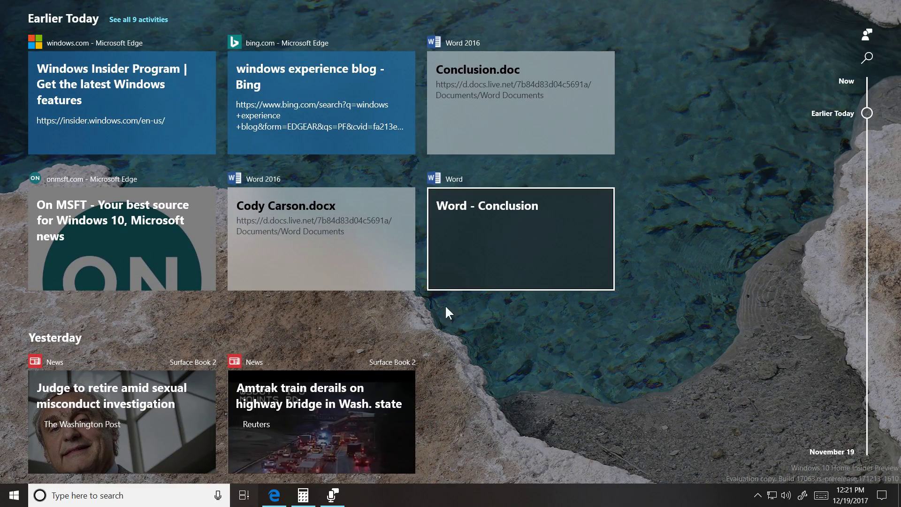
left_click(343, 396)
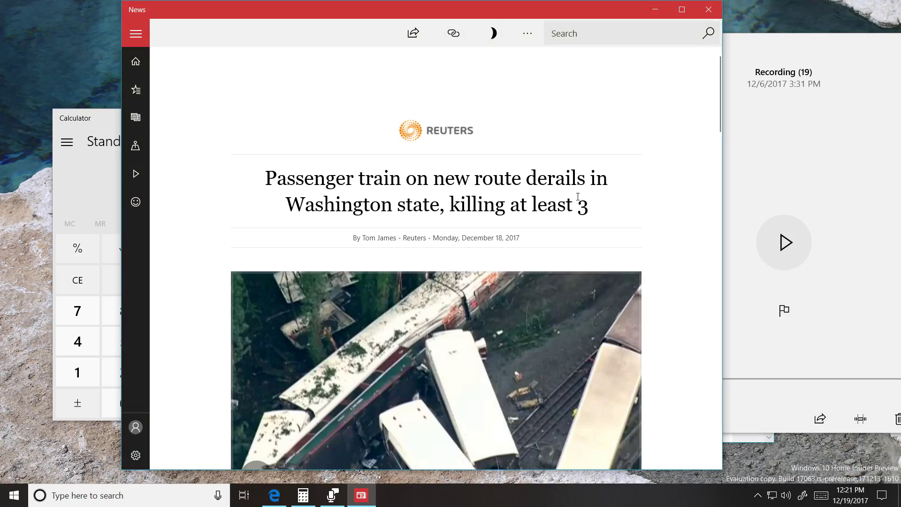
left_click(243, 495)
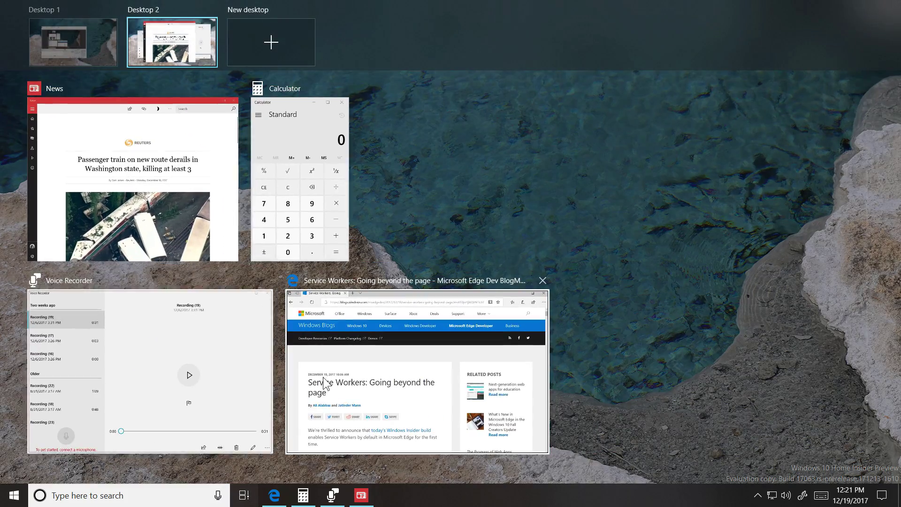
scroll(387, 303, "down", 5)
left_click(156, 60)
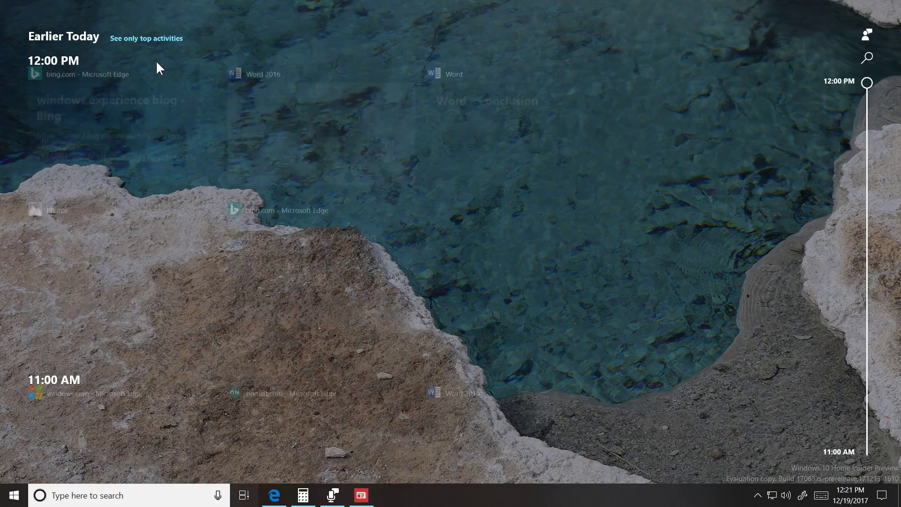
left_click(158, 36)
left_click_drag(860, 132, 872, 50)
left_click(867, 125)
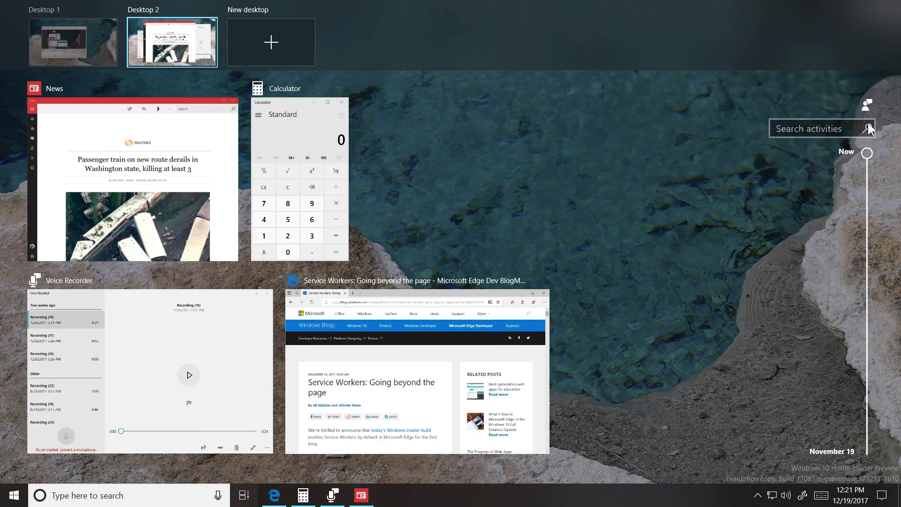
type("powerpoint")
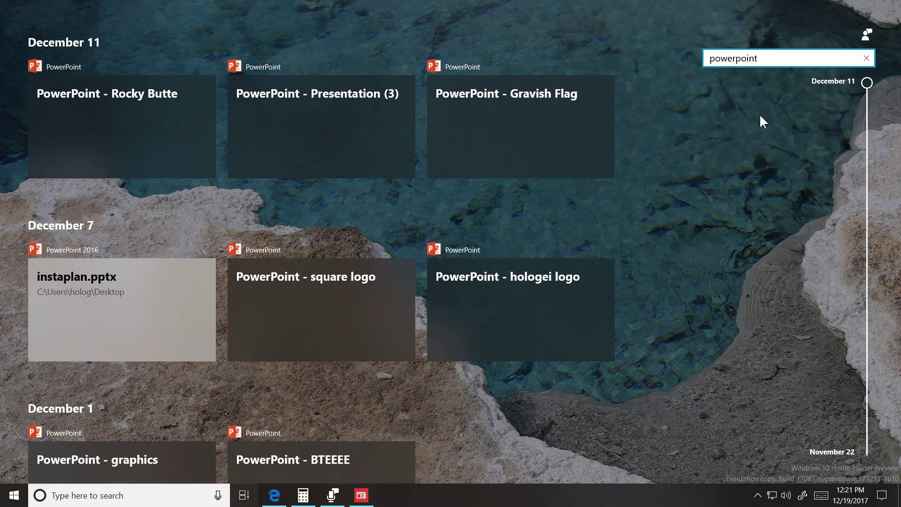
left_click(530, 118)
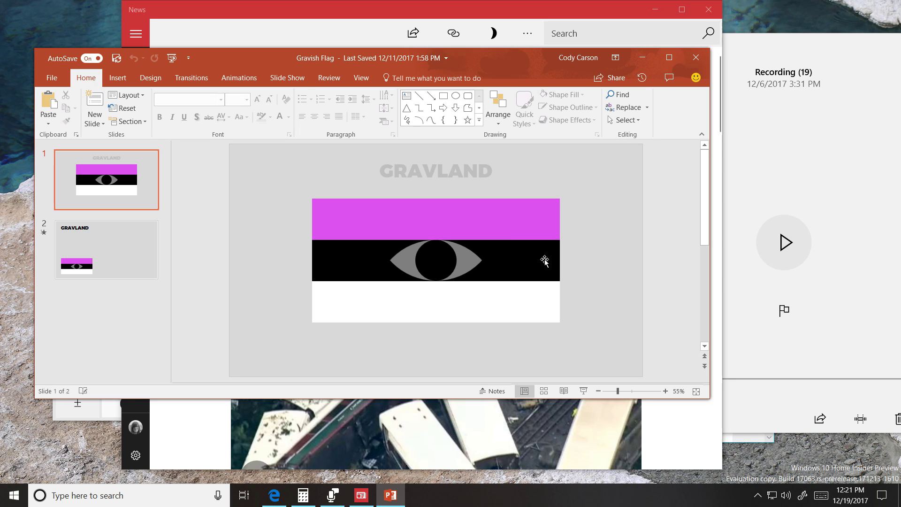
left_click(689, 53)
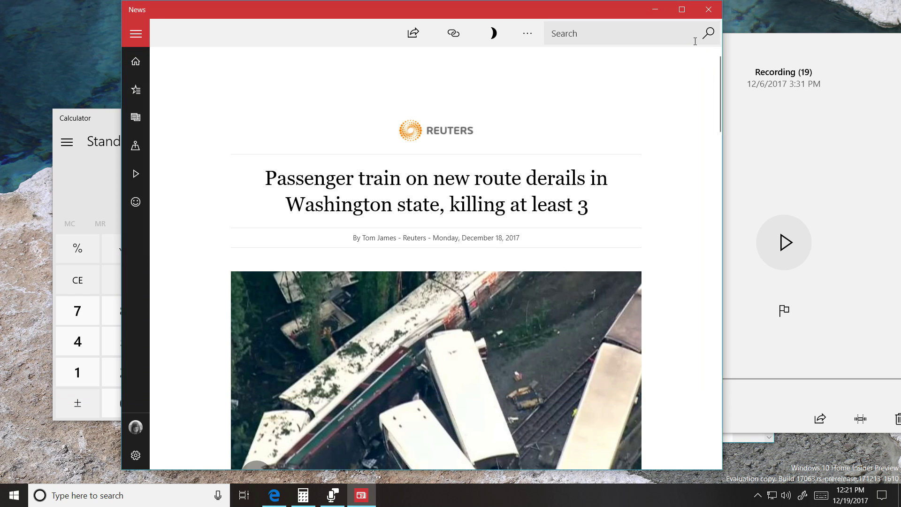
left_click(704, 11)
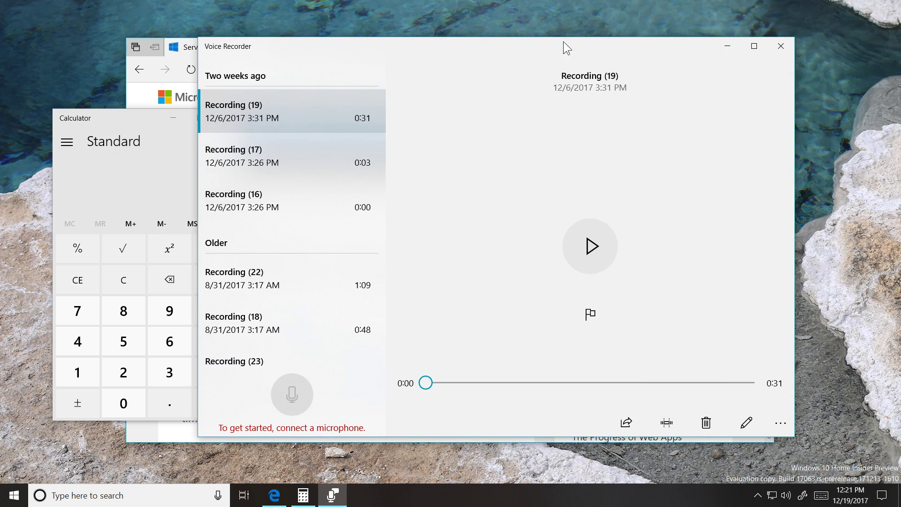
Step: Close Voice Recorder, Edge and Calculator, then bring up the Cortana panel
left_click(778, 46)
left_click(753, 52)
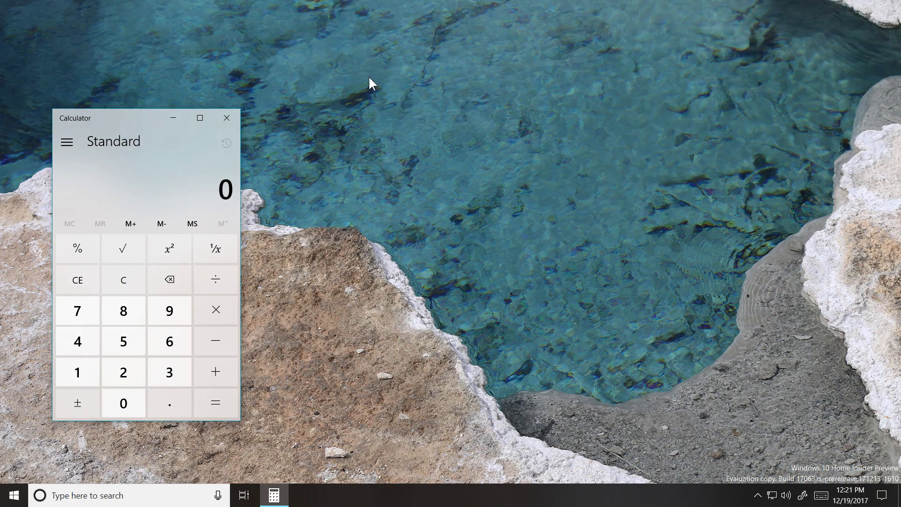
left_click(227, 118)
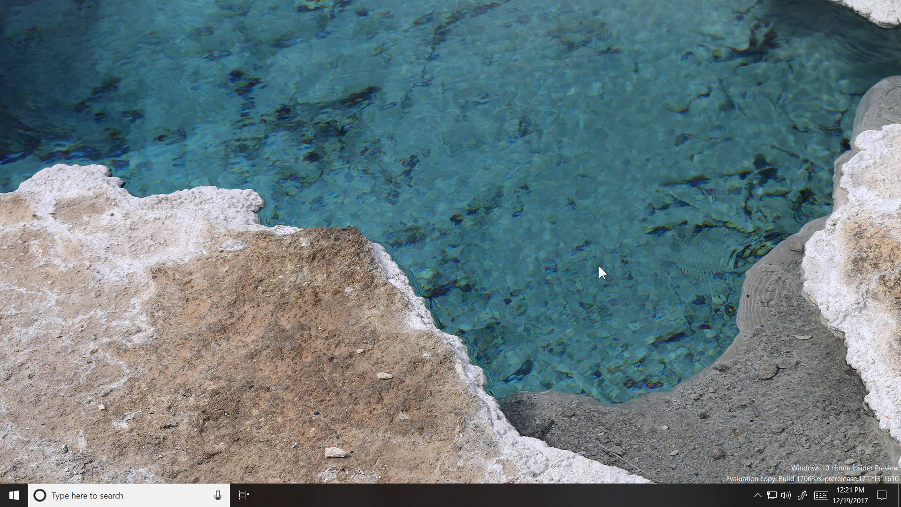
left_click(188, 491)
Step: Look at the Manage Skills page in Cortana's Notebook, then return to the Organizer
left_click(14, 181)
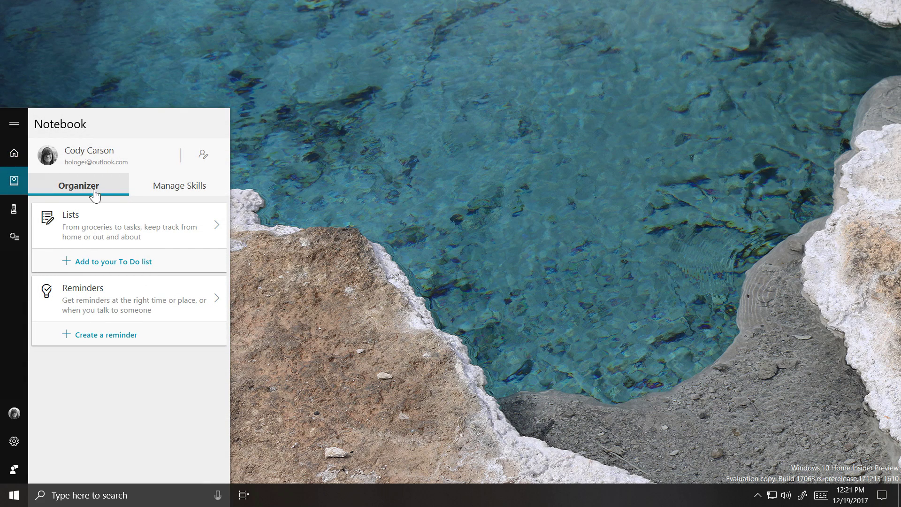
left_click(167, 194)
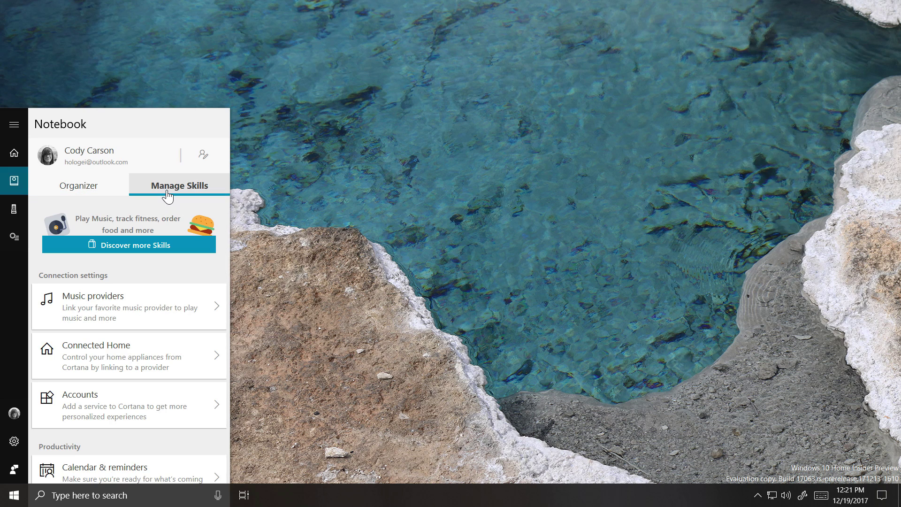
mouse_move(225, 244)
left_mouse_down()
mouse_move(220, 381)
mouse_move(213, 230)
left_mouse_up()
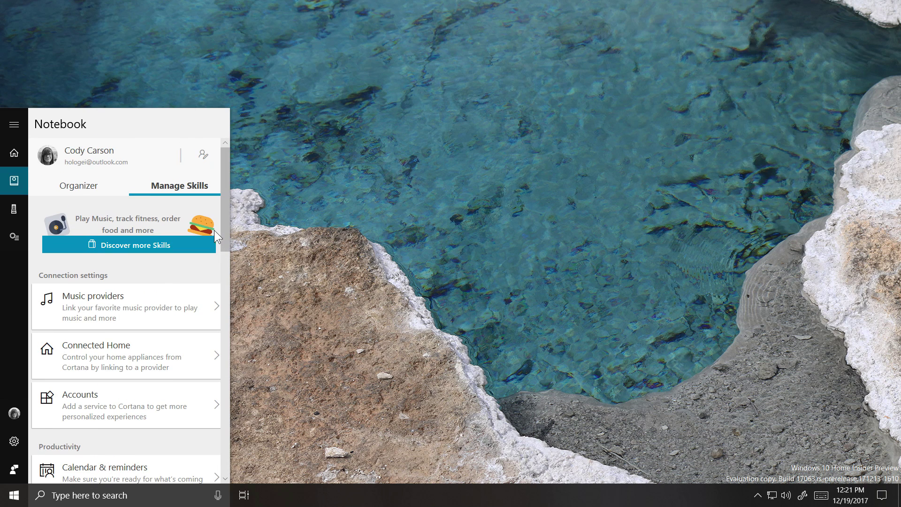
left_click(71, 196)
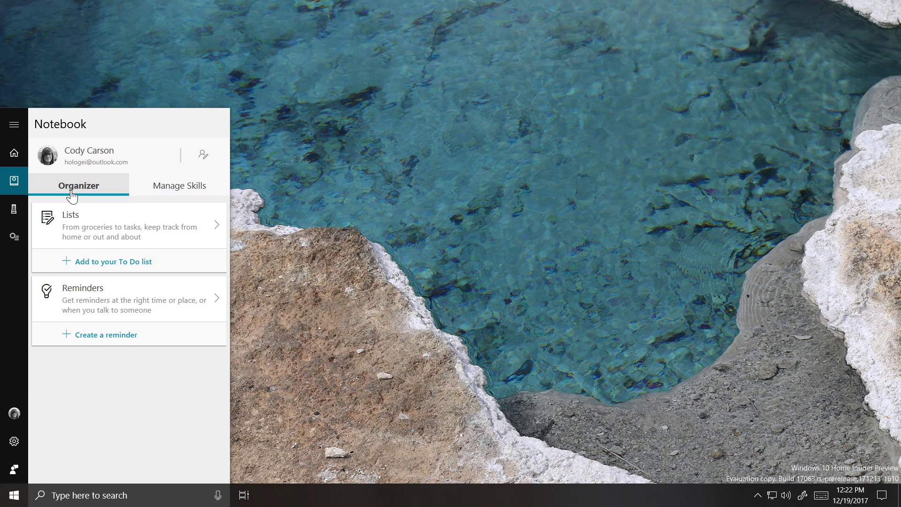
Step: Look through the existing Shopping and Hello lists in Cortana's Lists
left_click(82, 222)
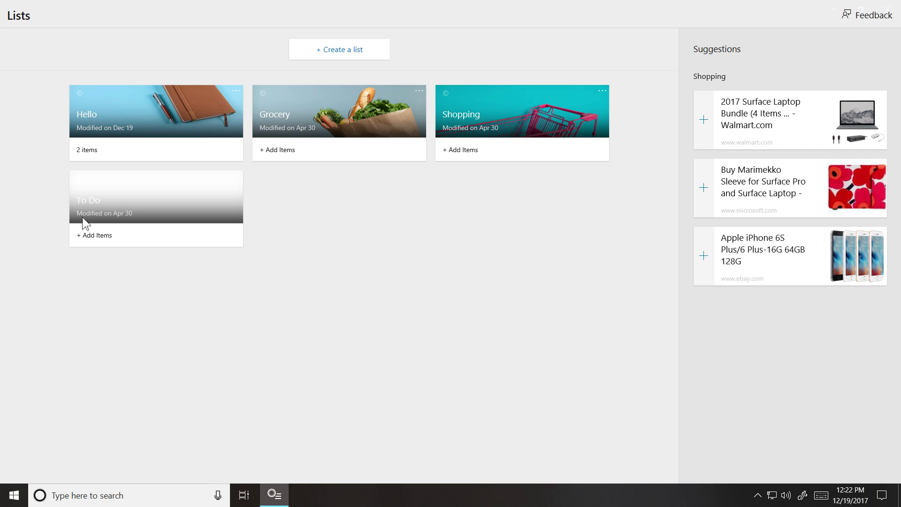
left_click(485, 117)
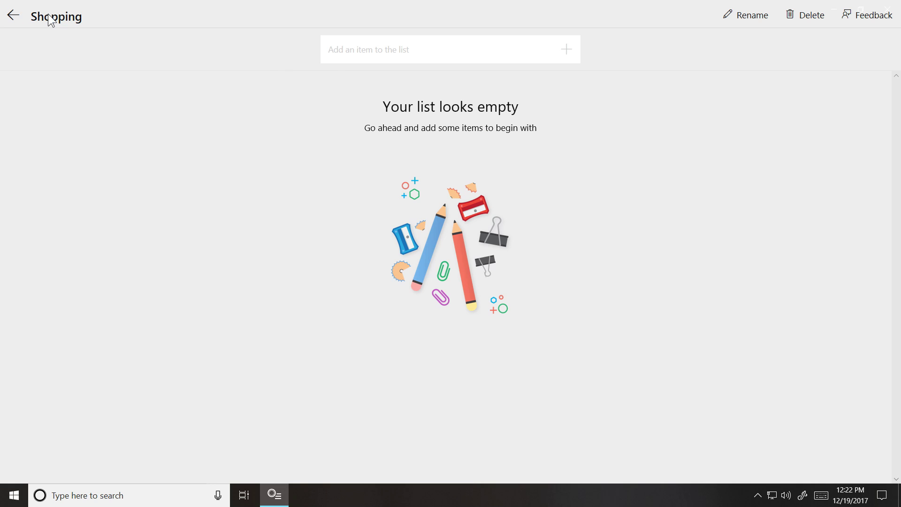
left_click(20, 17)
left_click(129, 127)
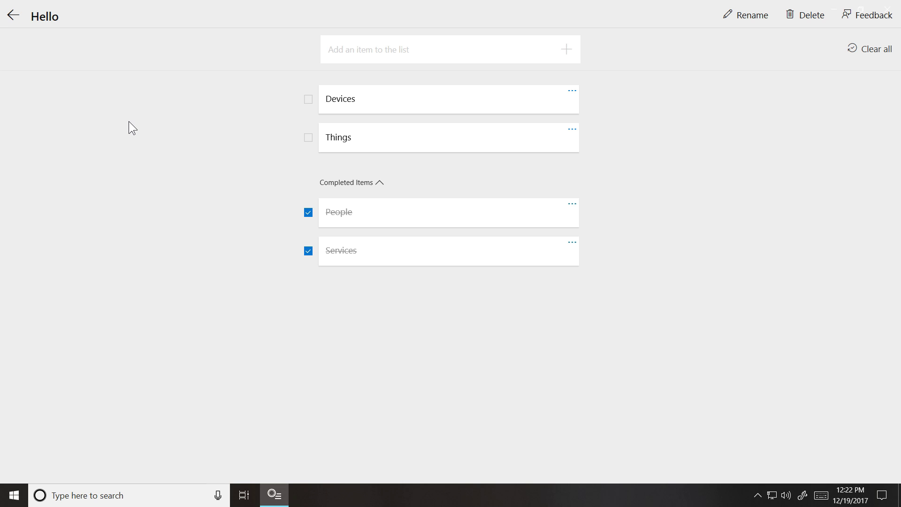
left_click(13, 15)
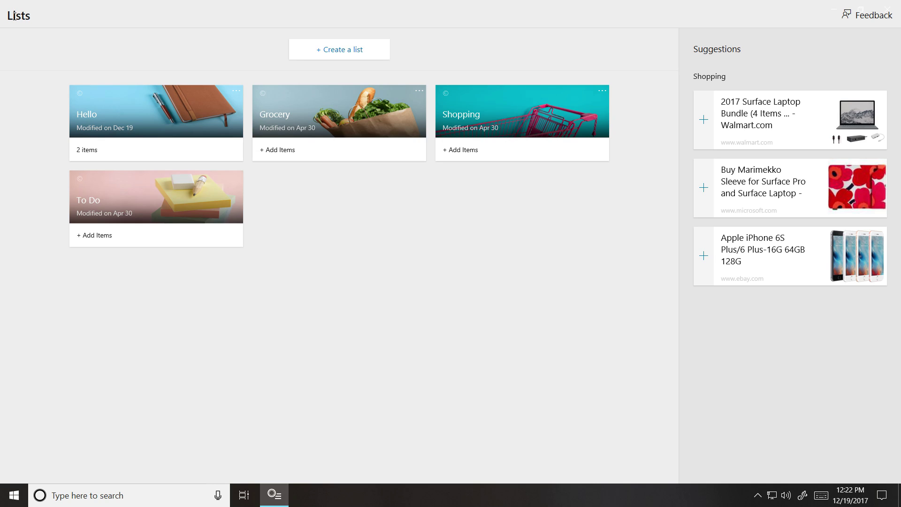
Step: Create a list named 'List' with Pencil and a completed Paper item, then close Lists
left_click(323, 43)
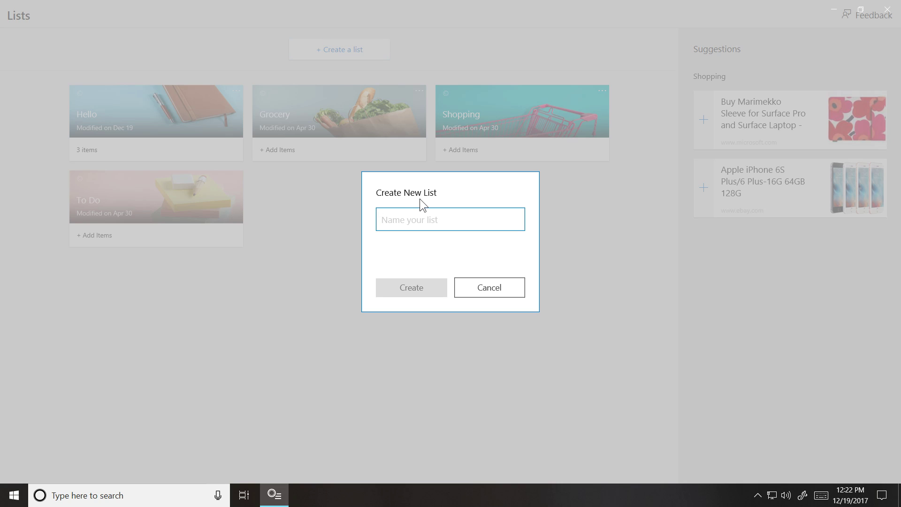
type("List")
key("Return")
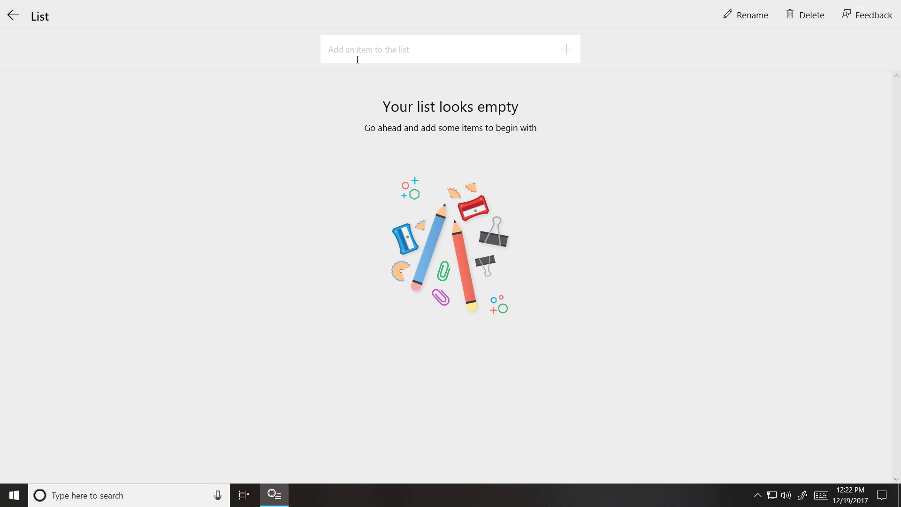
type("Pencil")
key("Return")
type("Paper")
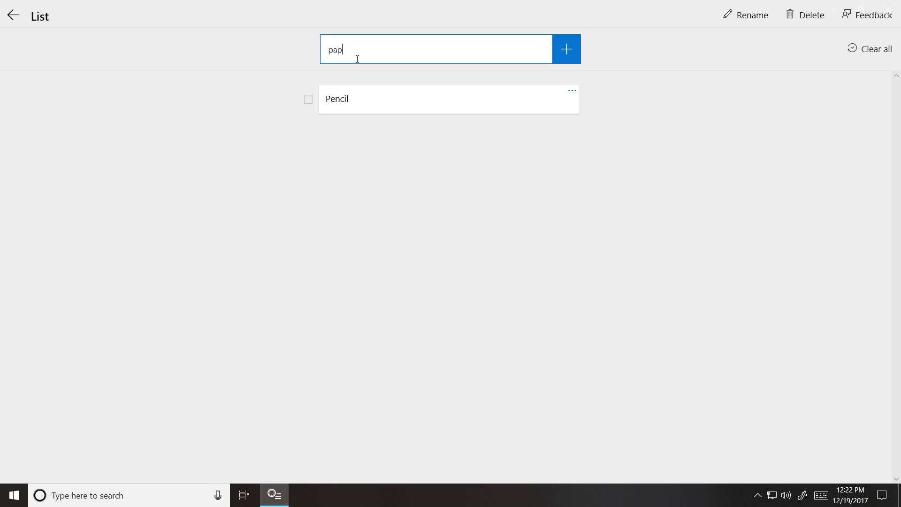
key("Return")
left_click(308, 103)
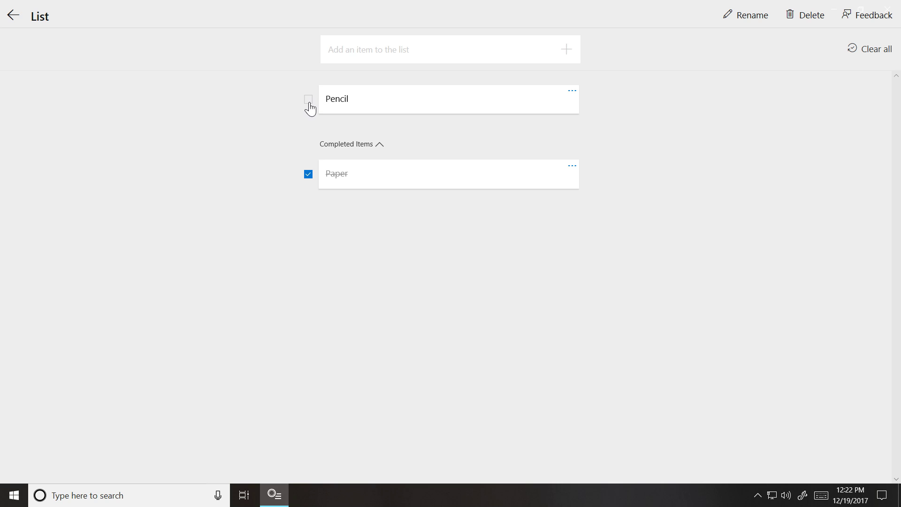
left_click(14, 16)
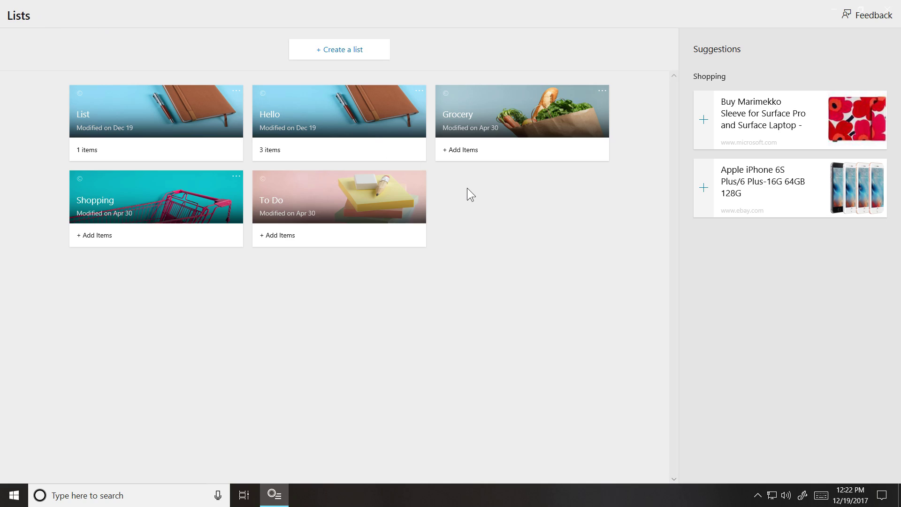
left_click(888, 7)
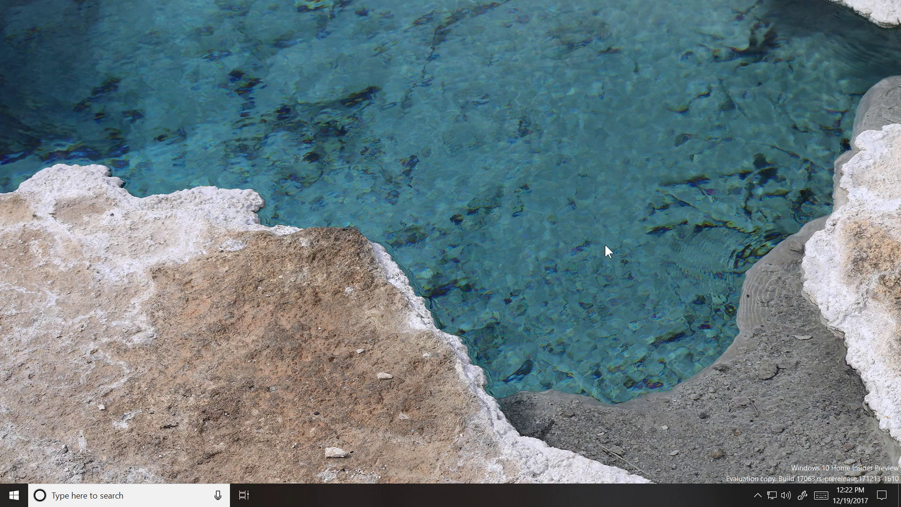
Step: Turn on Show People on the taskbar, preview a contact card, and move a pinned contact left
right_click(581, 502)
left_click(624, 298)
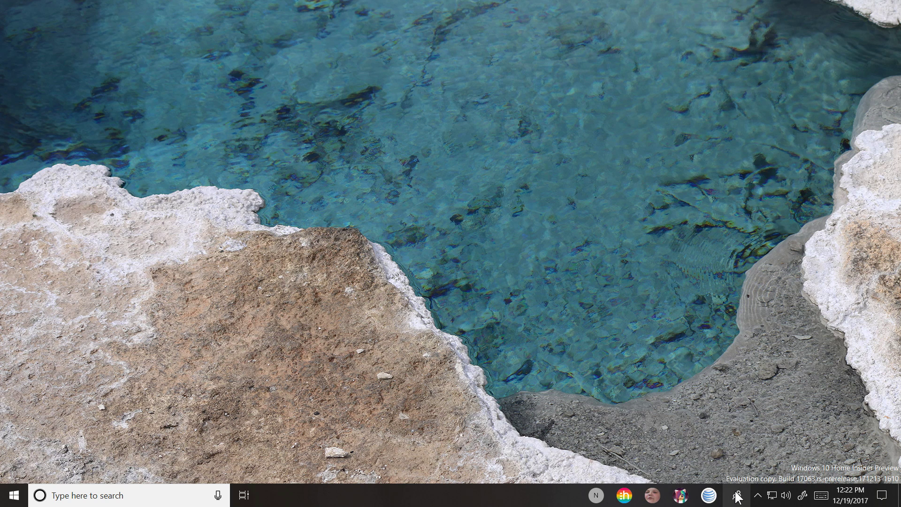
left_click(631, 502)
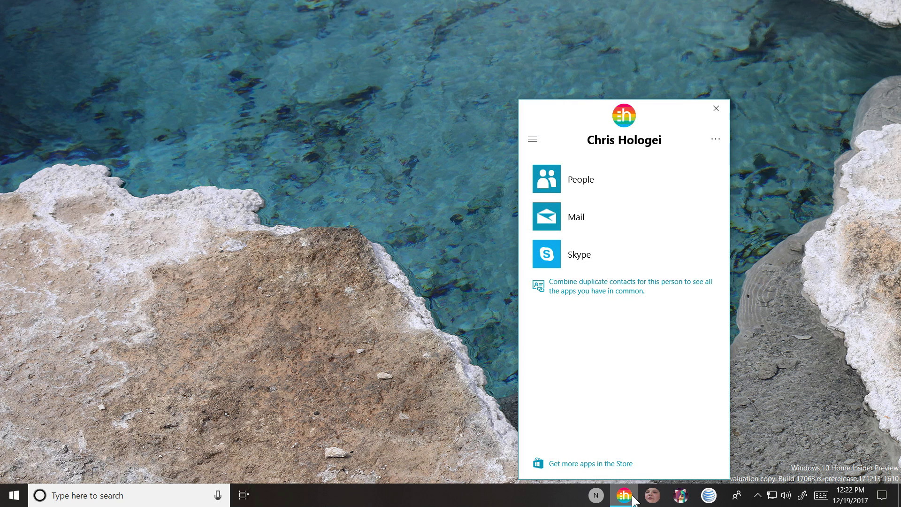
left_click(723, 109)
left_click_drag(652, 494, 716, 237)
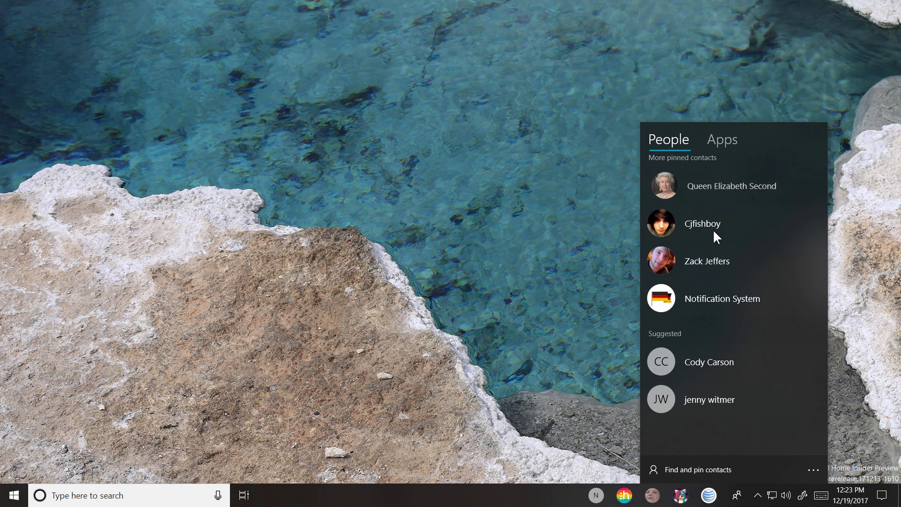
right_click(556, 496)
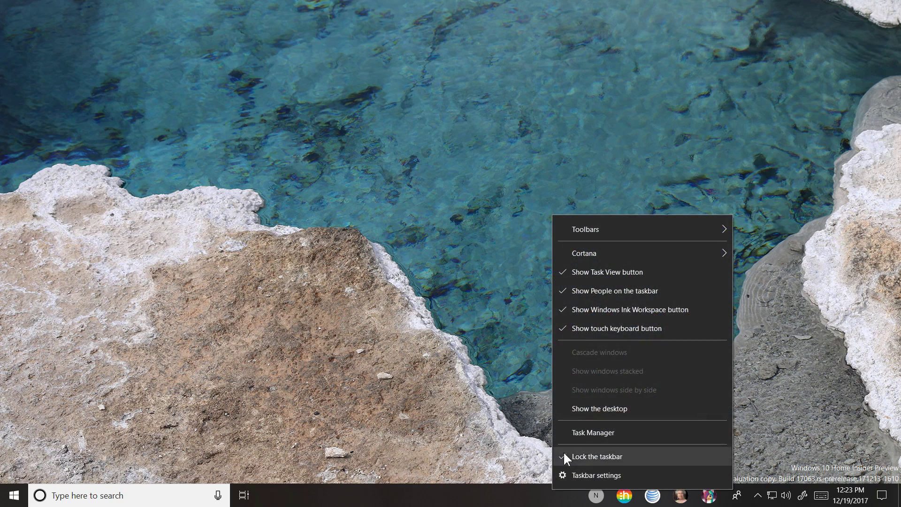
left_click(585, 291)
Step: Open Settings full-screen, visit System display, restore and re-maximize it, and return to Home
left_click(14, 495)
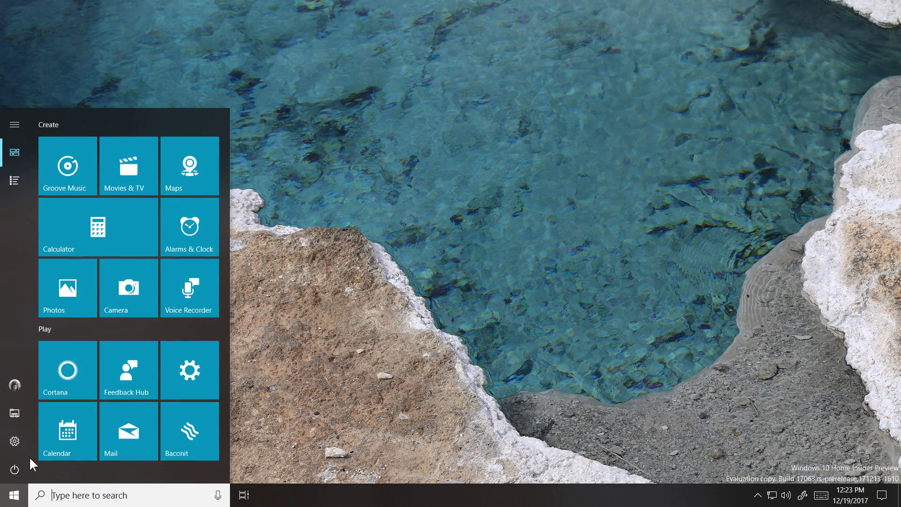
left_click(19, 441)
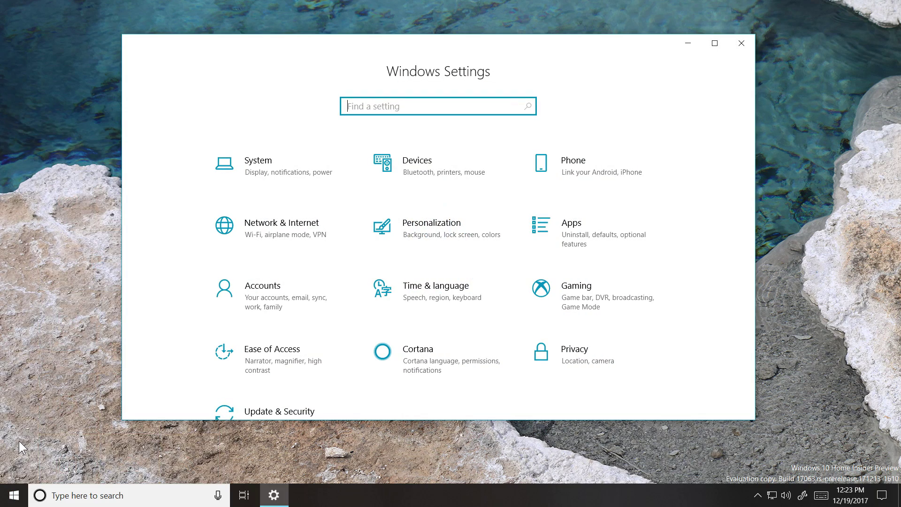
double_click(404, 40)
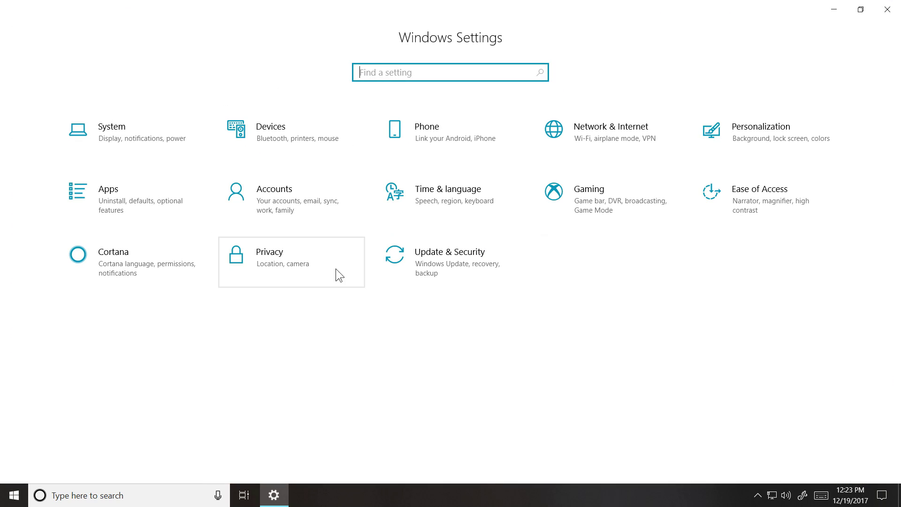
left_click(123, 131)
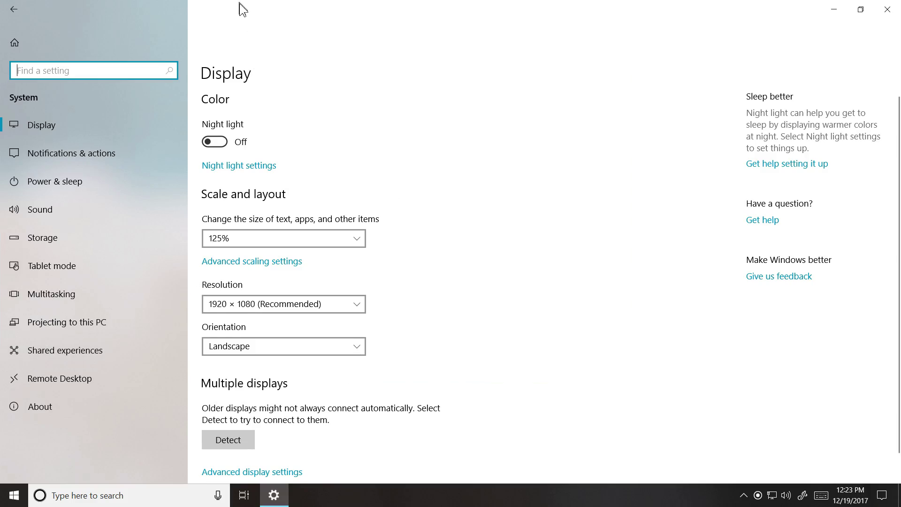
left_click_drag(239, 6, 342, 57)
double_click(341, 57)
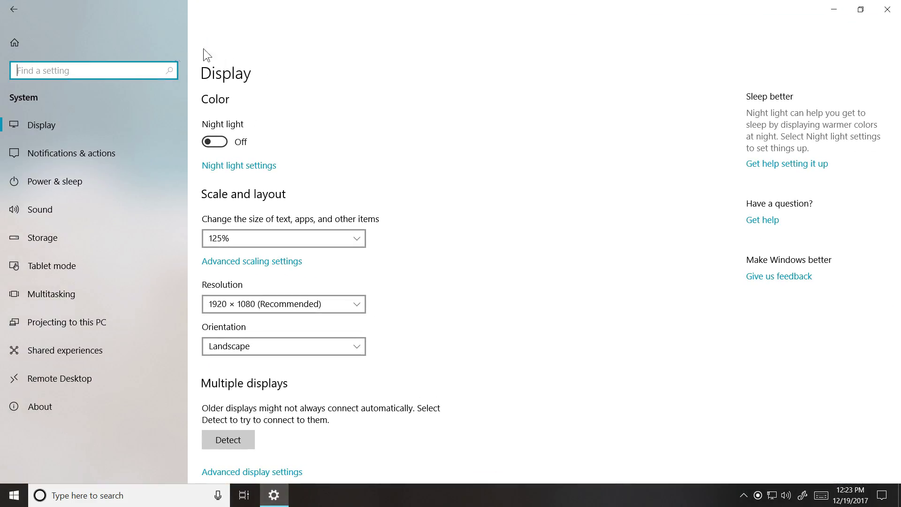
left_click(115, 49)
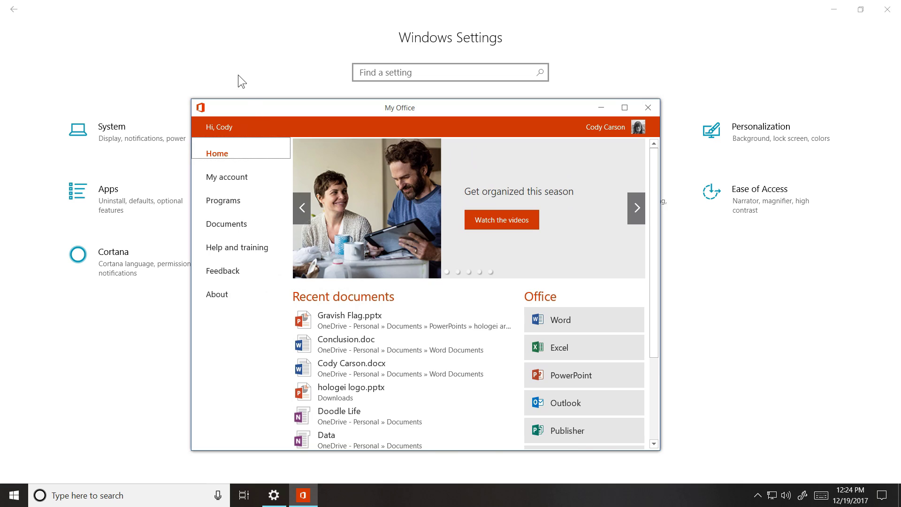
left_click(243, 76)
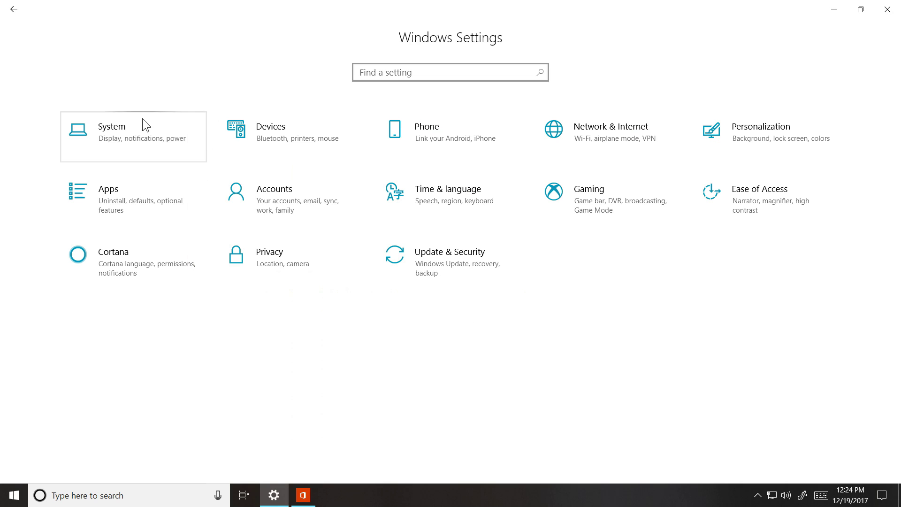
Step: In System > Display, try 100% text and app scaling, then set it back to 125%
left_click(125, 120)
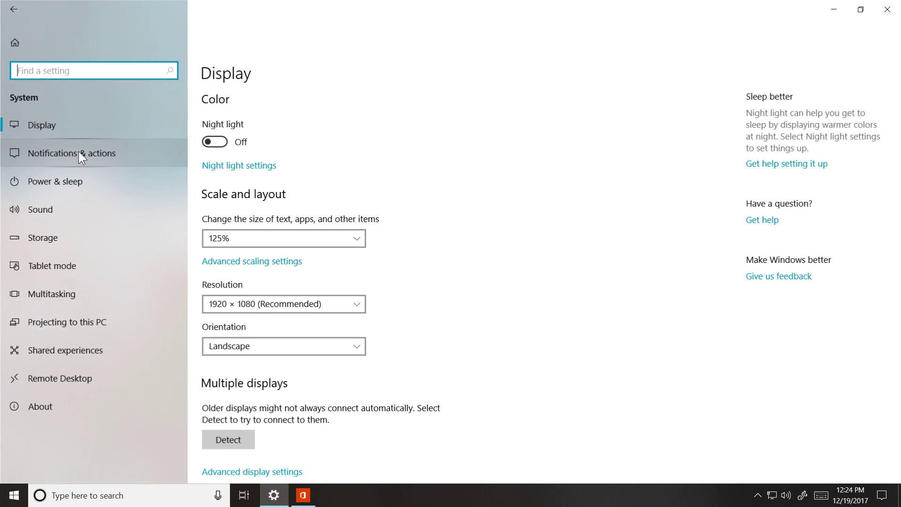
left_click(248, 240)
left_click(242, 217)
left_click(242, 497)
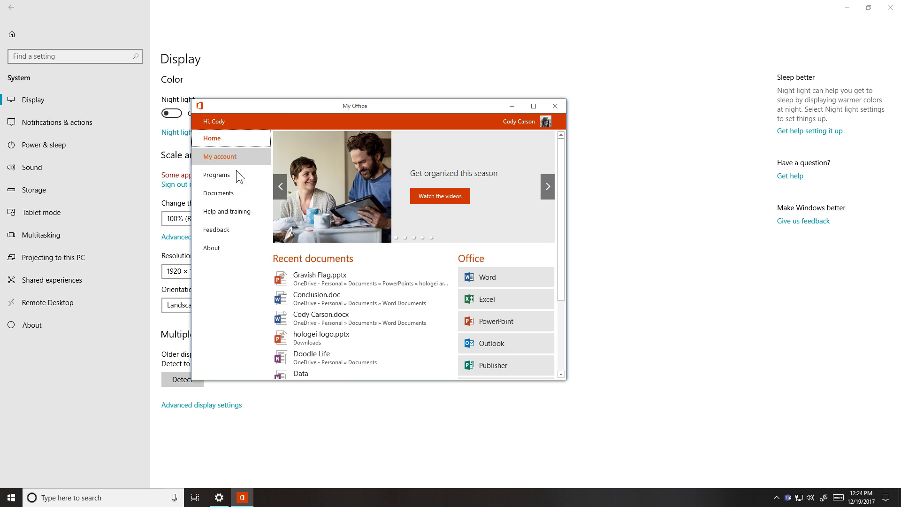
left_click(179, 218)
left_click(221, 233)
Step: Close the My Office window and open Advanced scaling settings
left_click(303, 494)
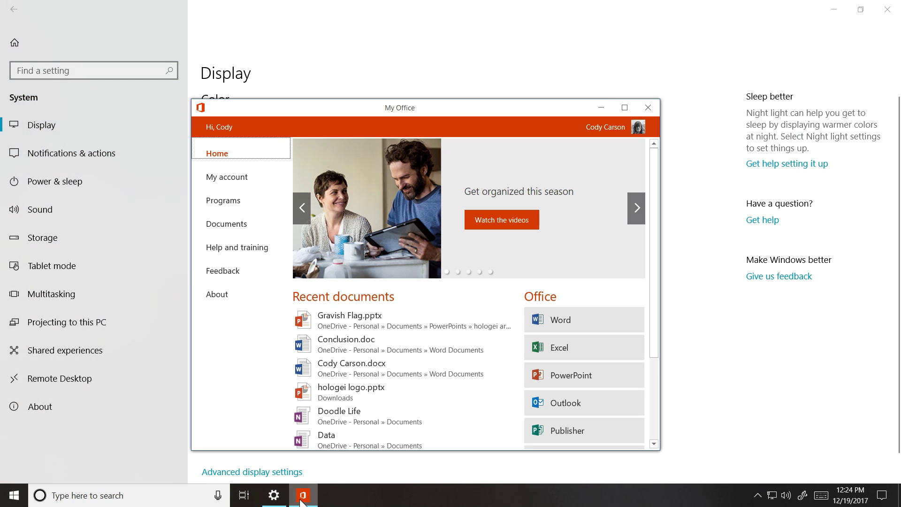
left_click(643, 116)
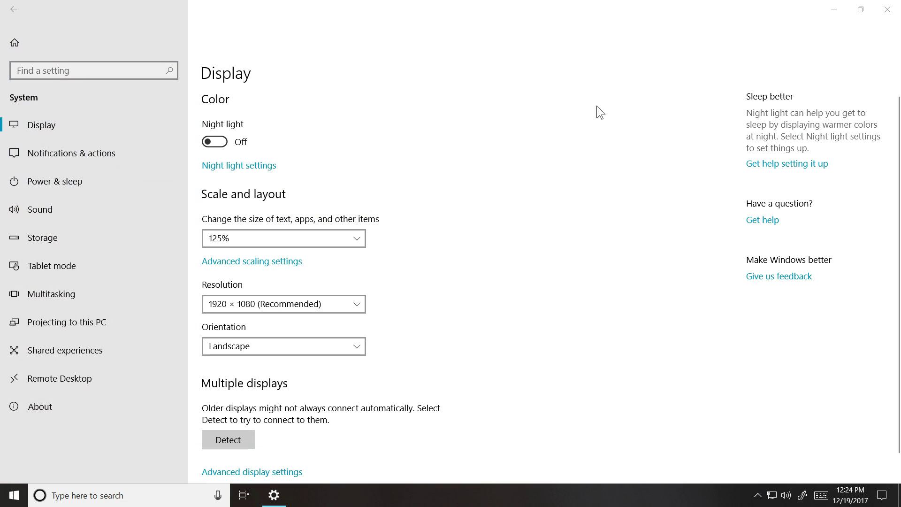
scroll(239, 278, "down", 1)
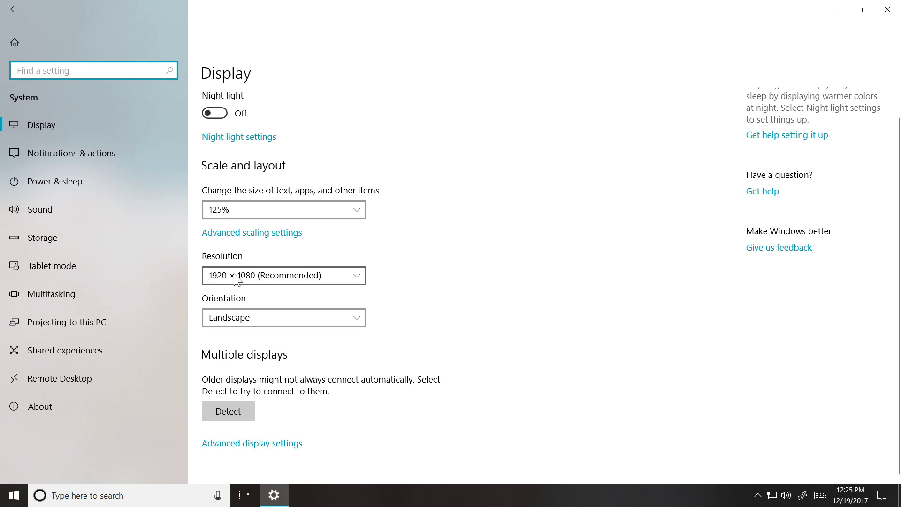
scroll(250, 337, "up", 1)
left_click(253, 259)
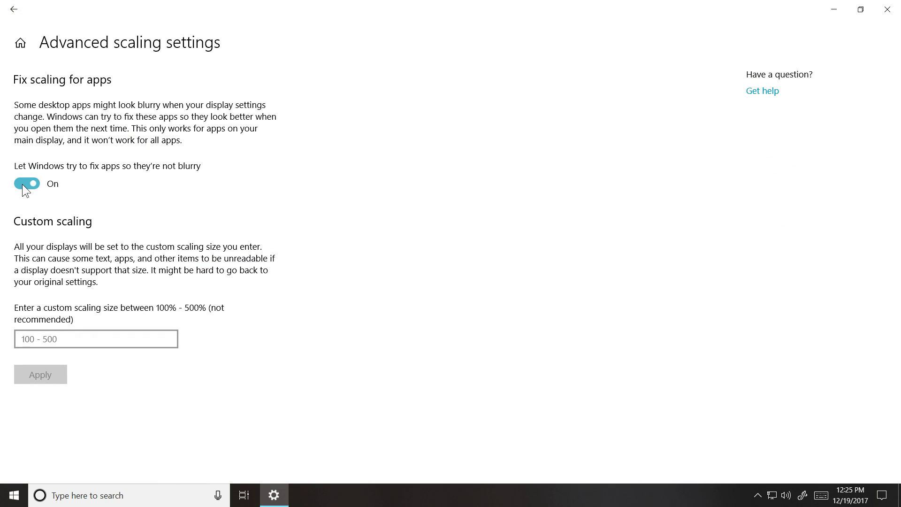
Step: Return to Settings home, then launch Audacity from the A section of All apps and move its window
left_click(18, 53)
left_click(2, 504)
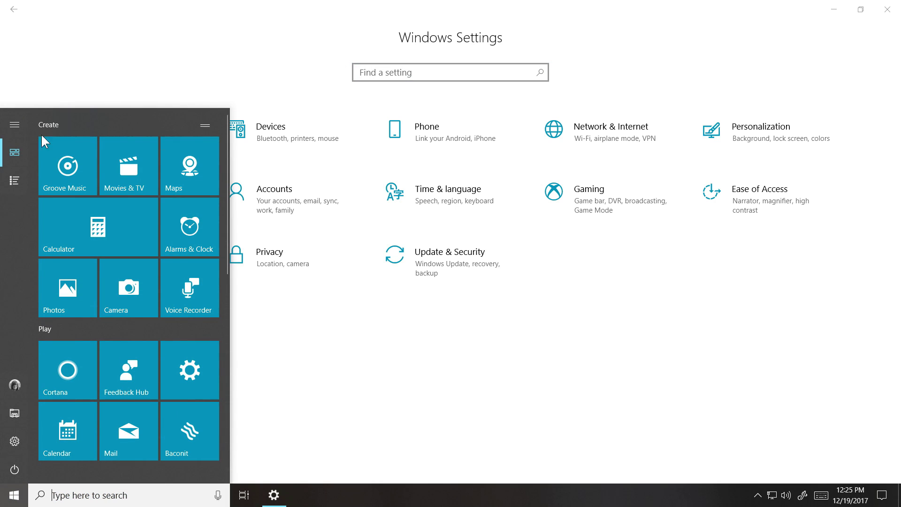
left_click(14, 180)
left_click(52, 181)
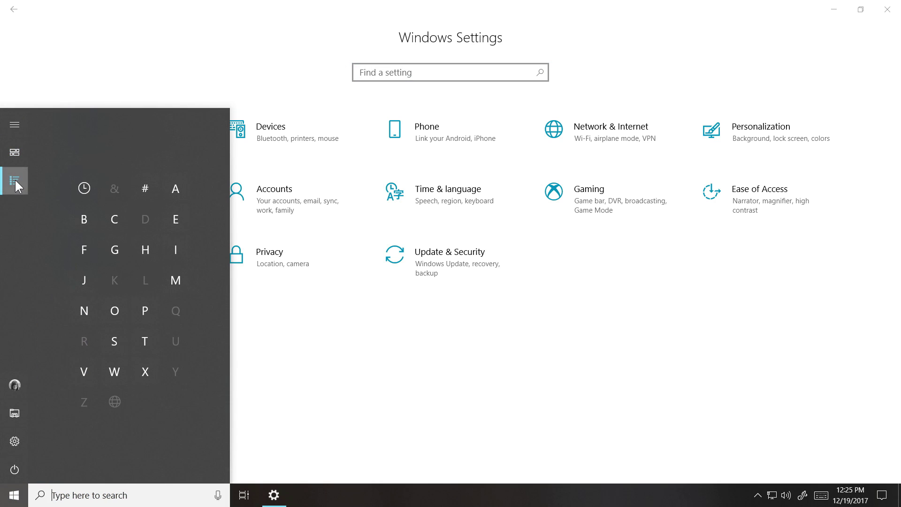
left_click(169, 191)
left_click(83, 250)
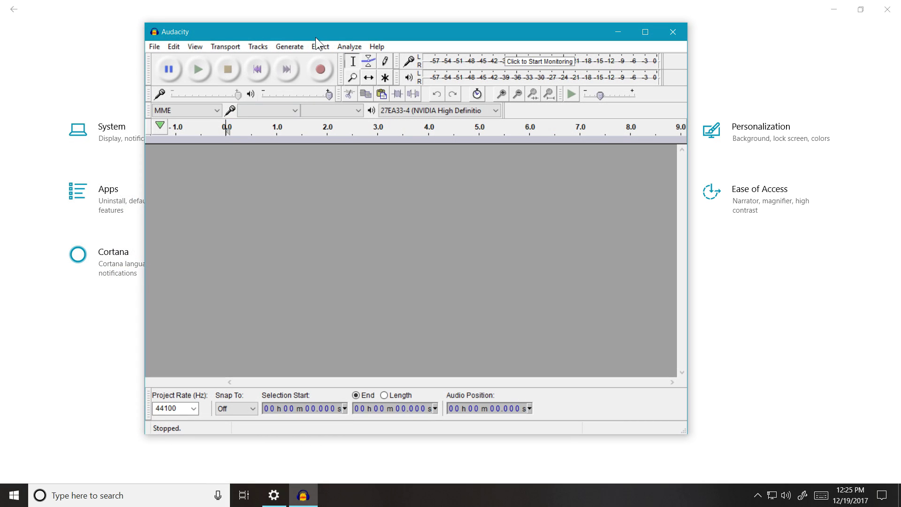
left_click_drag(315, 38, 227, 57)
Step: Close Audacity, add the Deutsch (Österreich) keyboard by searching 'deut', then close Settings
left_click(588, 53)
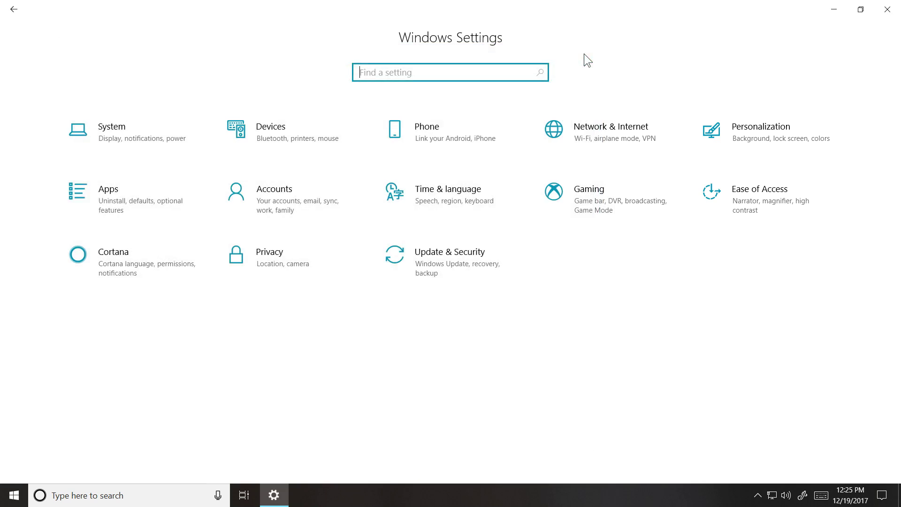
left_click(476, 196)
left_click(53, 190)
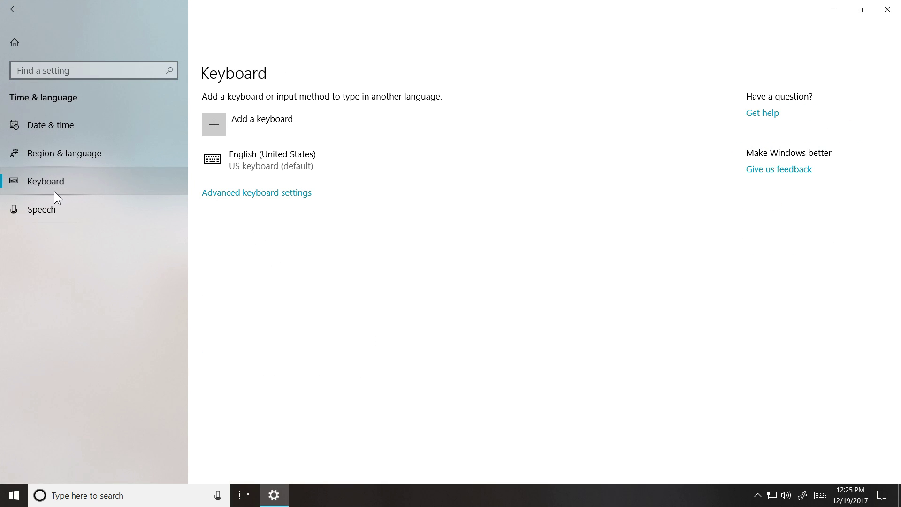
left_click(226, 123)
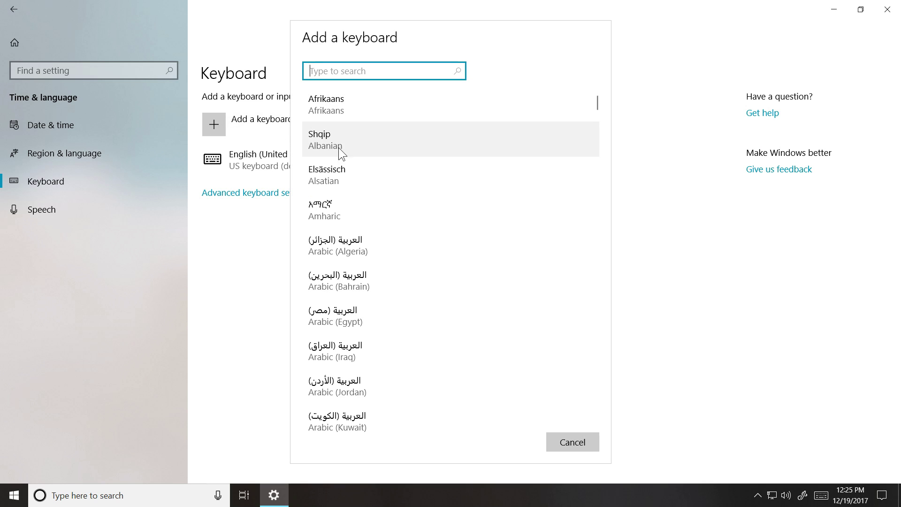
type("deut")
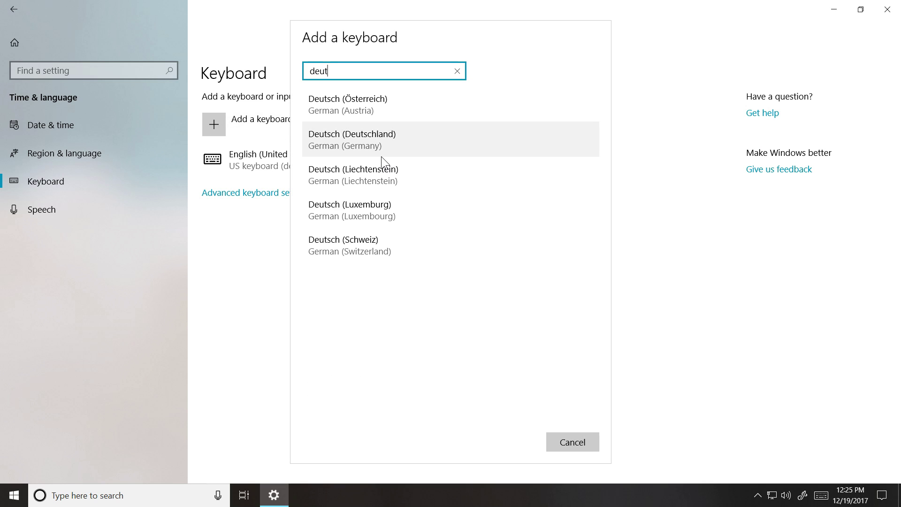
left_click(383, 117)
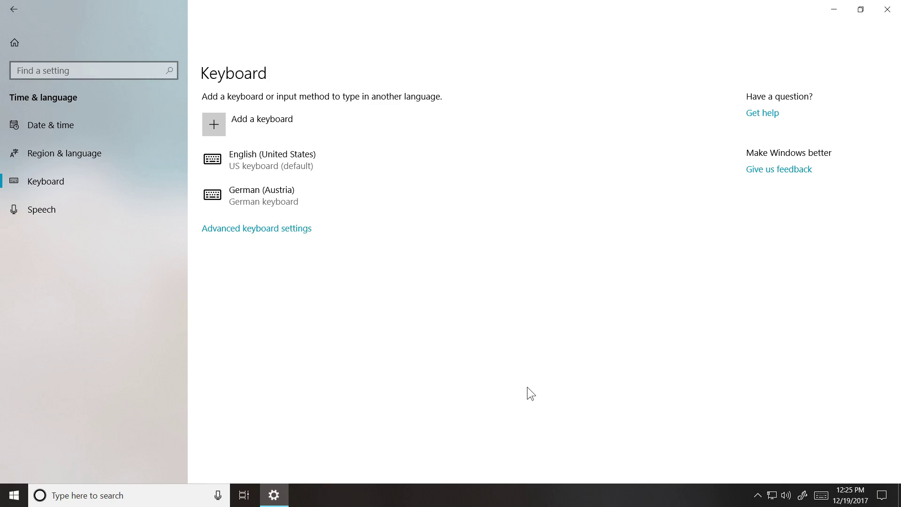
left_click(898, 4)
left_click(820, 495)
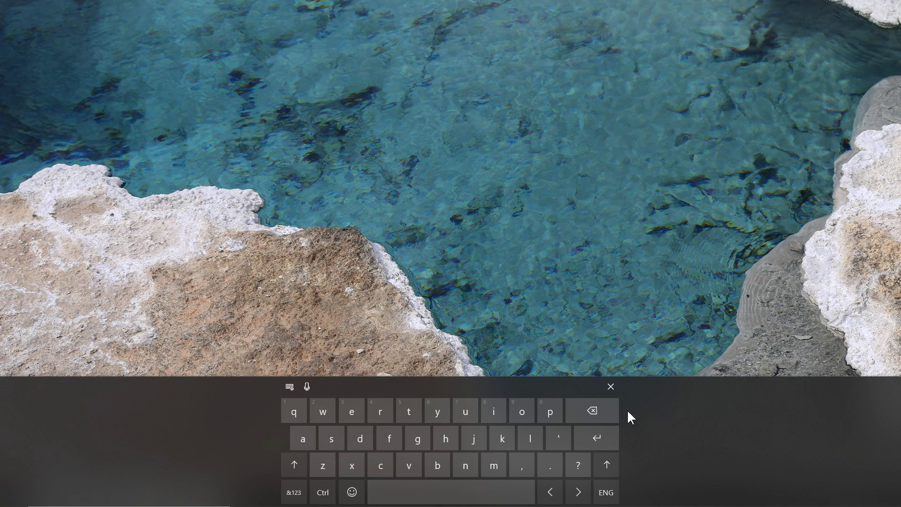
Step: Switch the touch keyboard to undocked, then docked, close it, and open and close Start
left_click(289, 386)
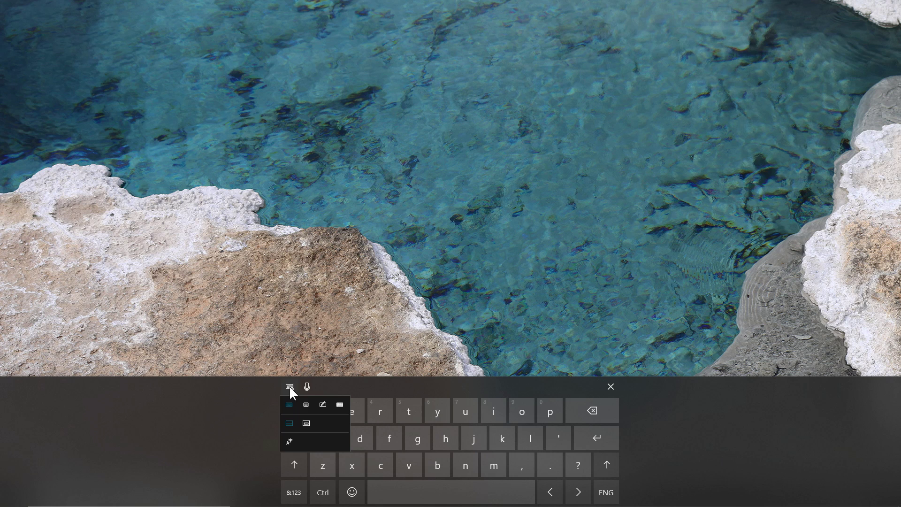
left_click(306, 424)
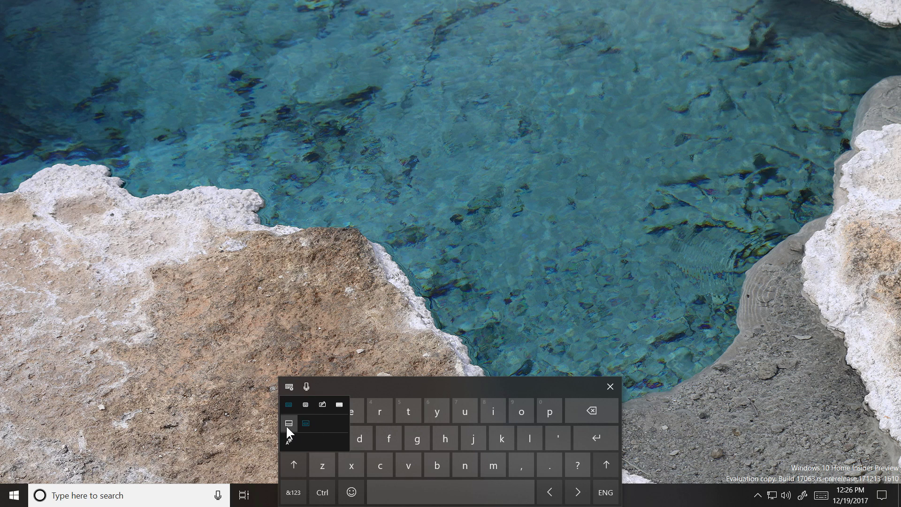
left_click(288, 424)
left_click(610, 389)
left_click(14, 495)
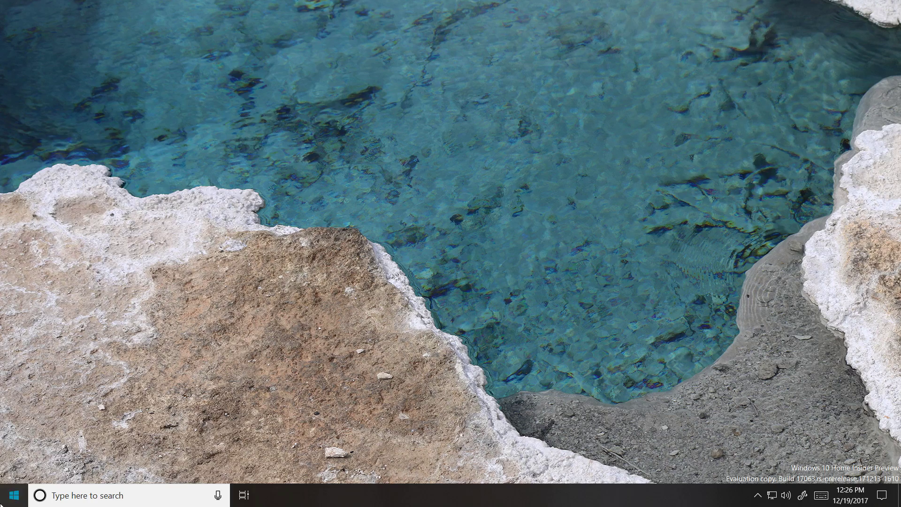
left_click(640, 226)
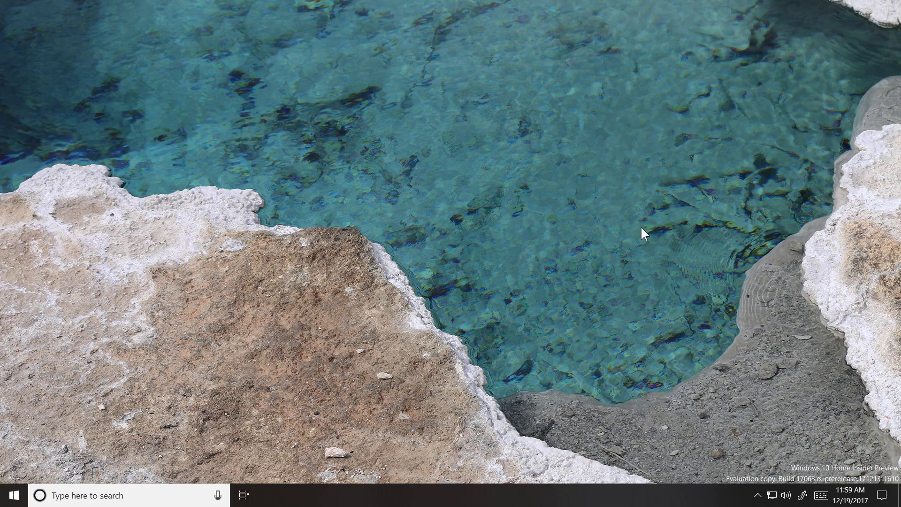